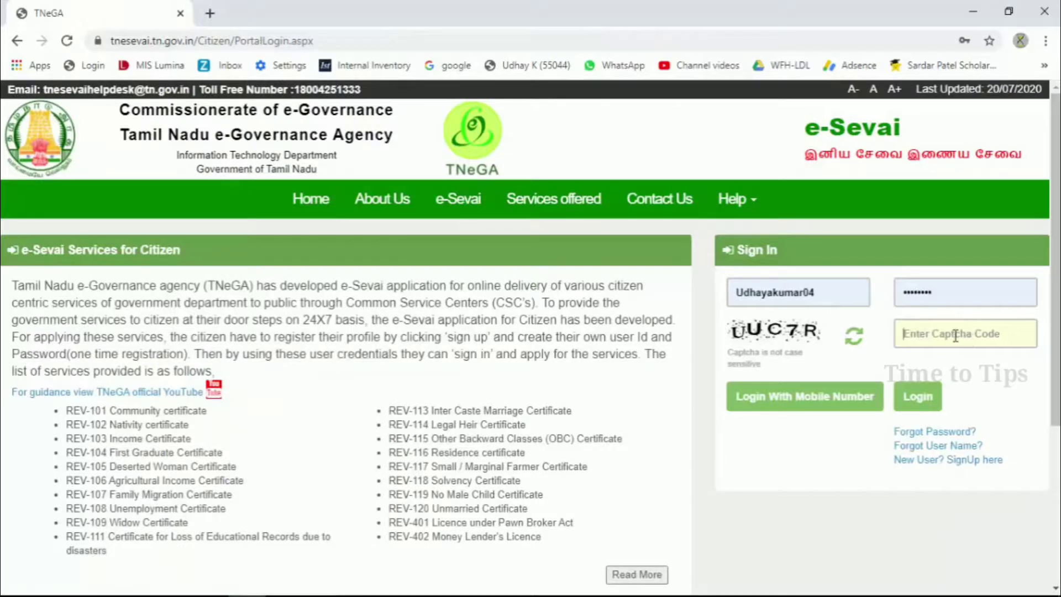
- Enter the captcha and sign in, then retry with the fresh captcha after the mismatch error
left_click(955, 335)
type("u")
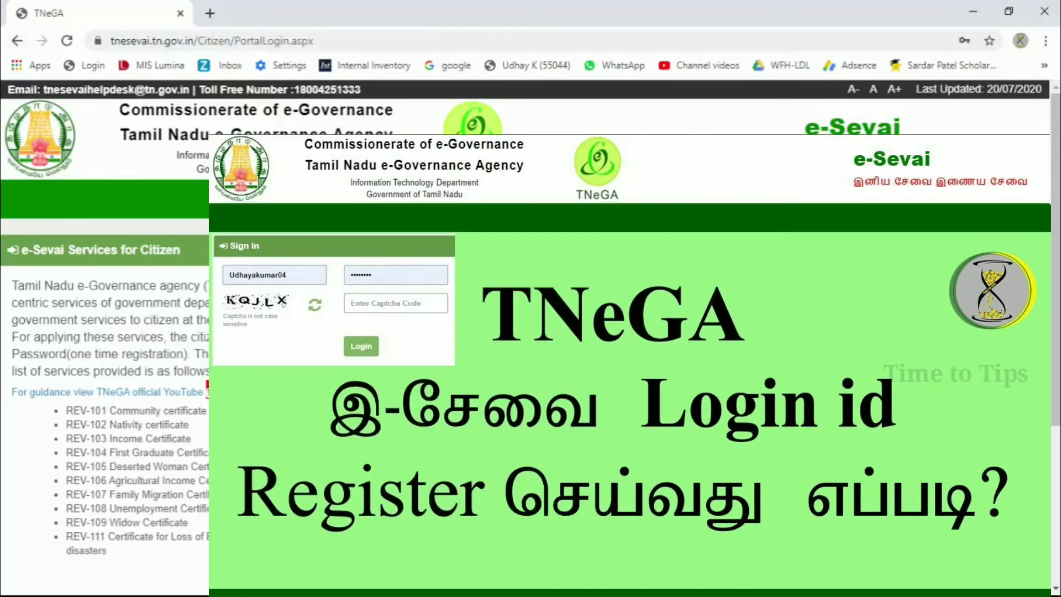
key("Return")
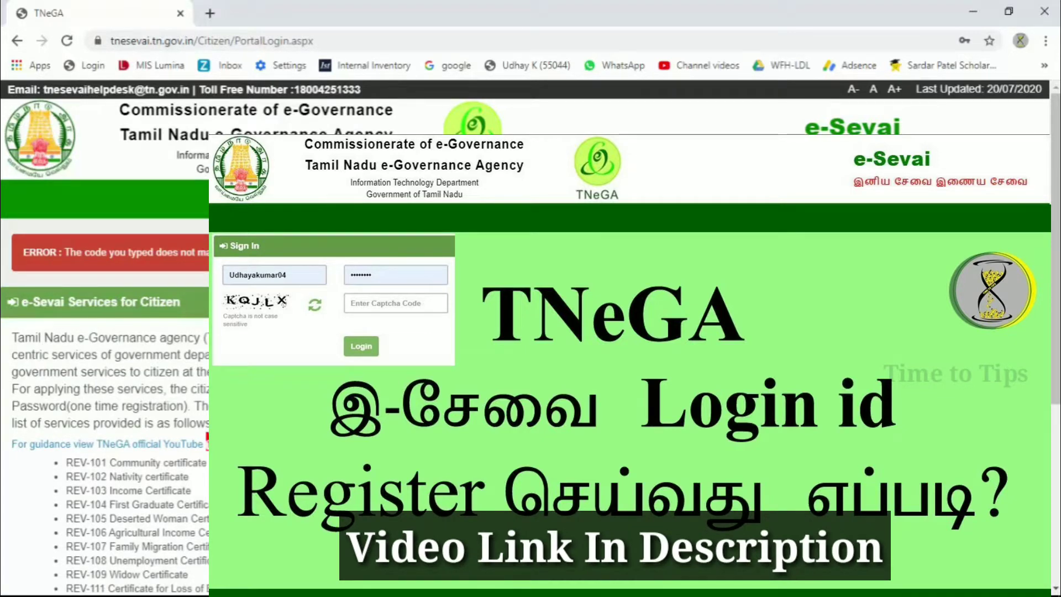
type("8GYE8")
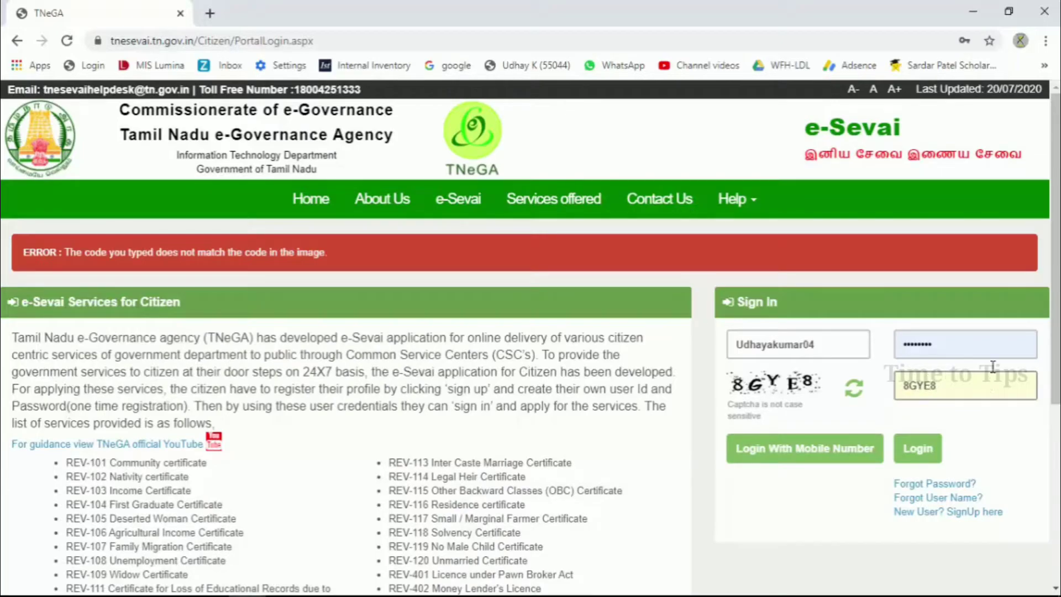
left_click(918, 448)
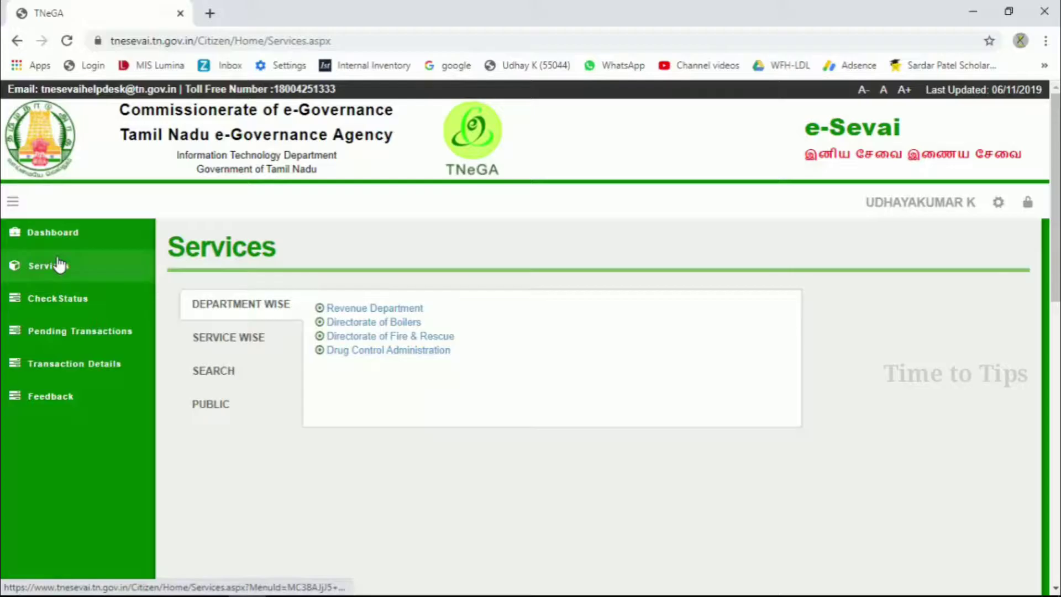
- Show the Revenue Department services at 25 per page, listing all 22 including REV-115
left_click(78, 300)
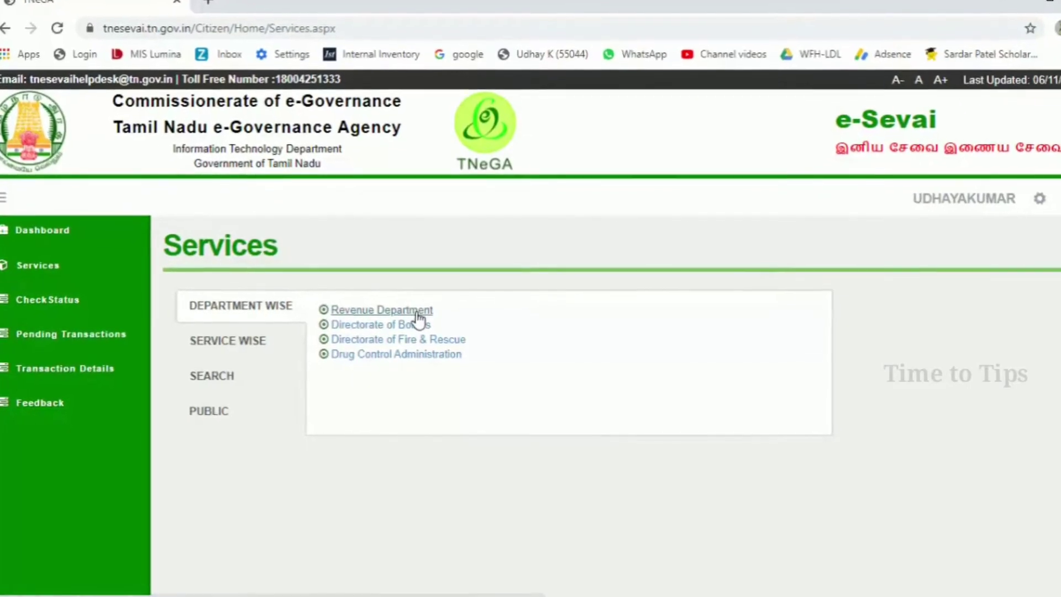
left_click(417, 312)
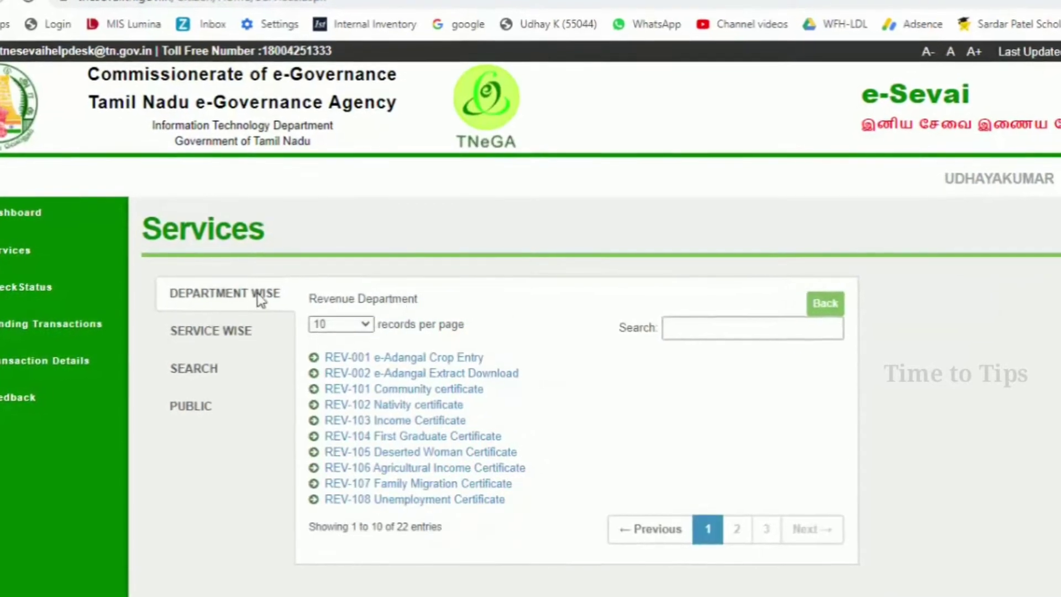
scroll(298, 306, "down", 2)
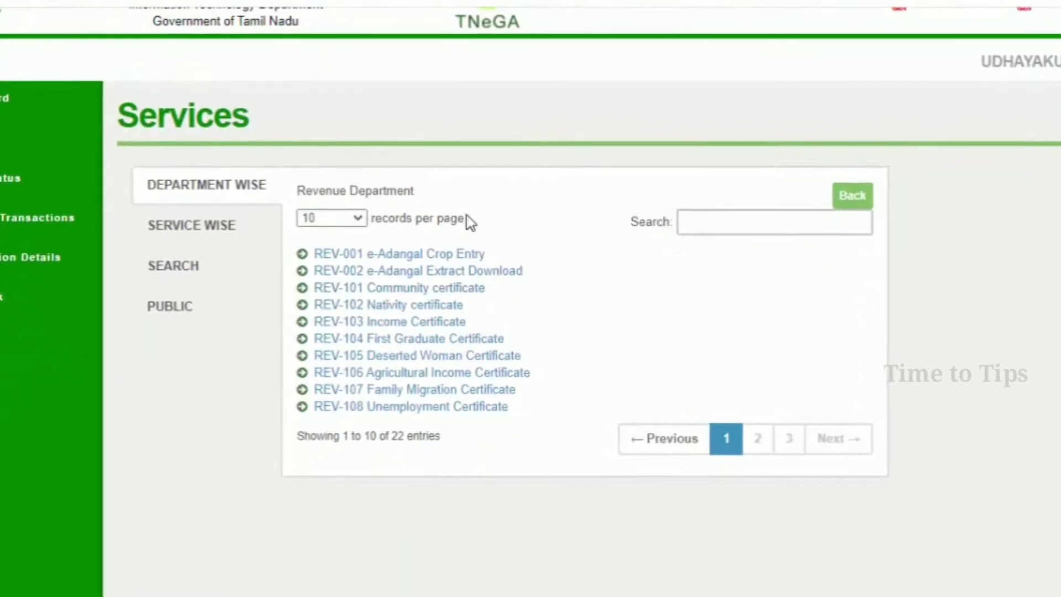
left_click(322, 217)
left_click(321, 251)
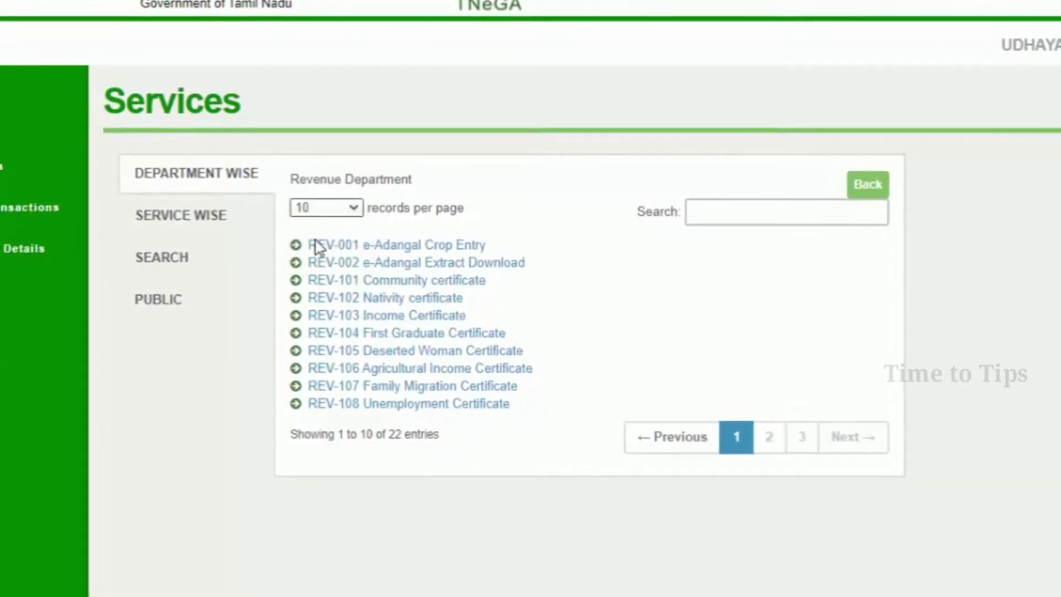
scroll(348, 216, "down", 2)
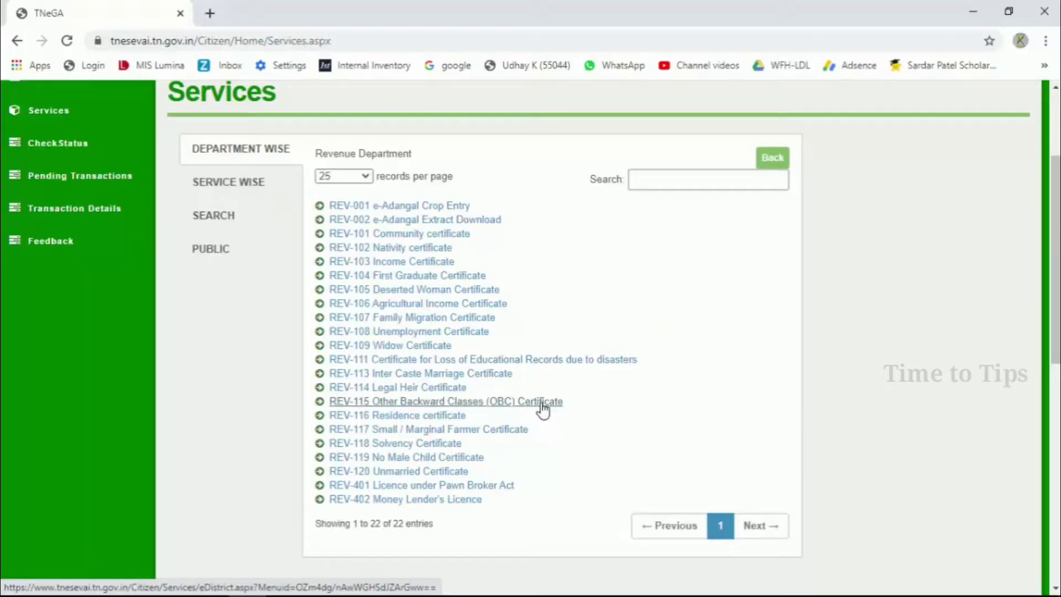
- Open the REV-115 OBC Certificate full-screen, review the Address Proof and Income requirements, and proceed
left_click(542, 409)
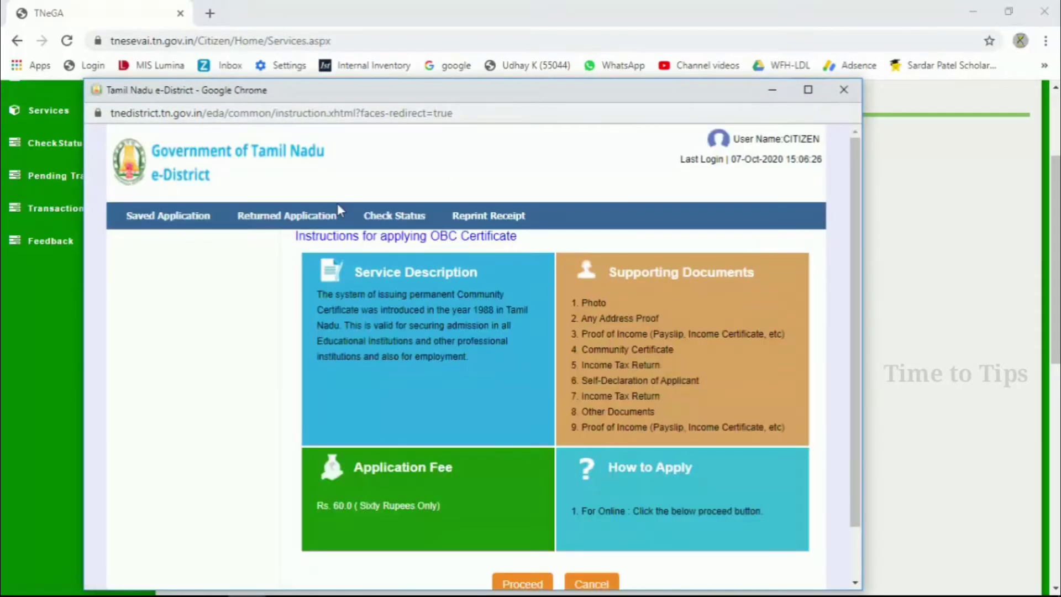
left_click(802, 90)
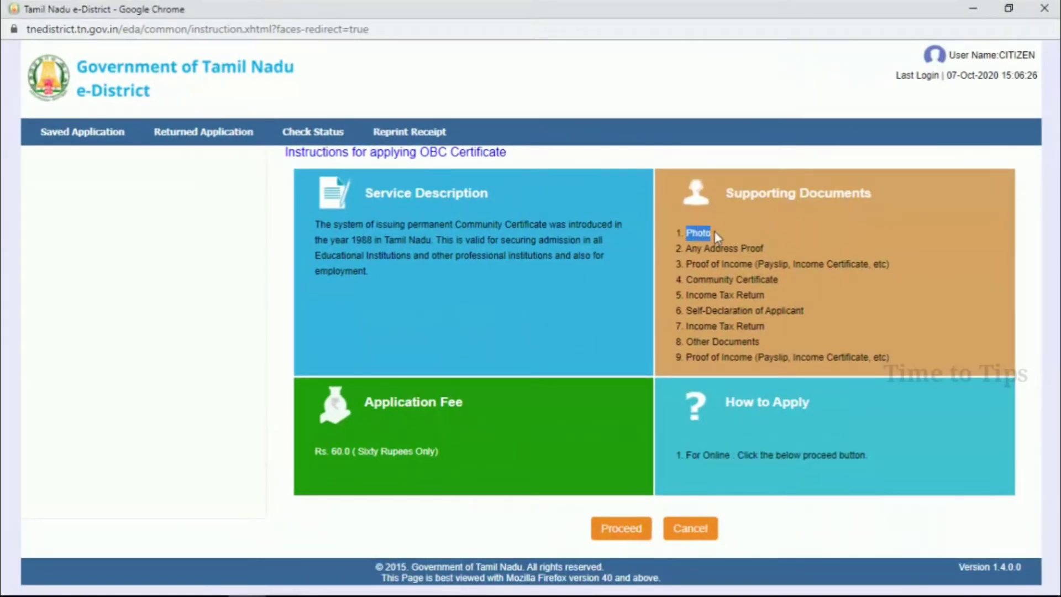
left_click_drag(688, 248, 778, 250)
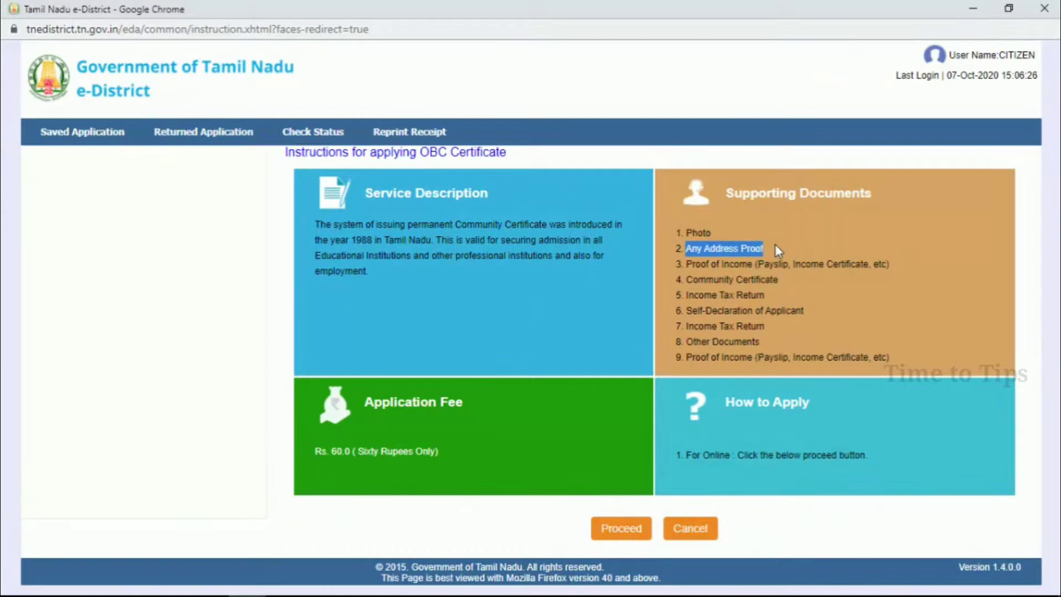
left_click(691, 266)
left_click_drag(686, 266, 898, 265)
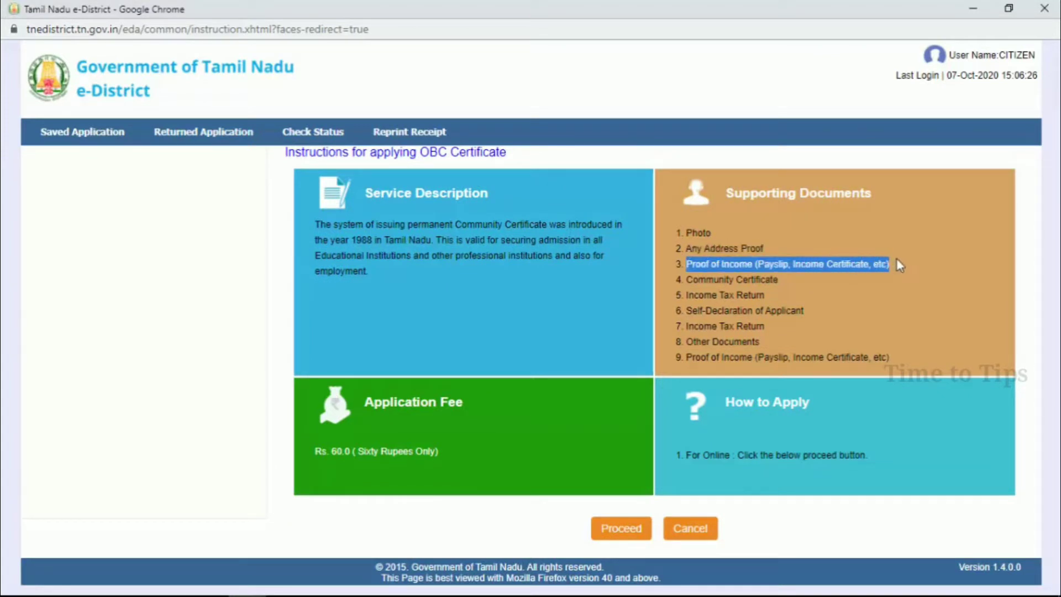
left_click(719, 276)
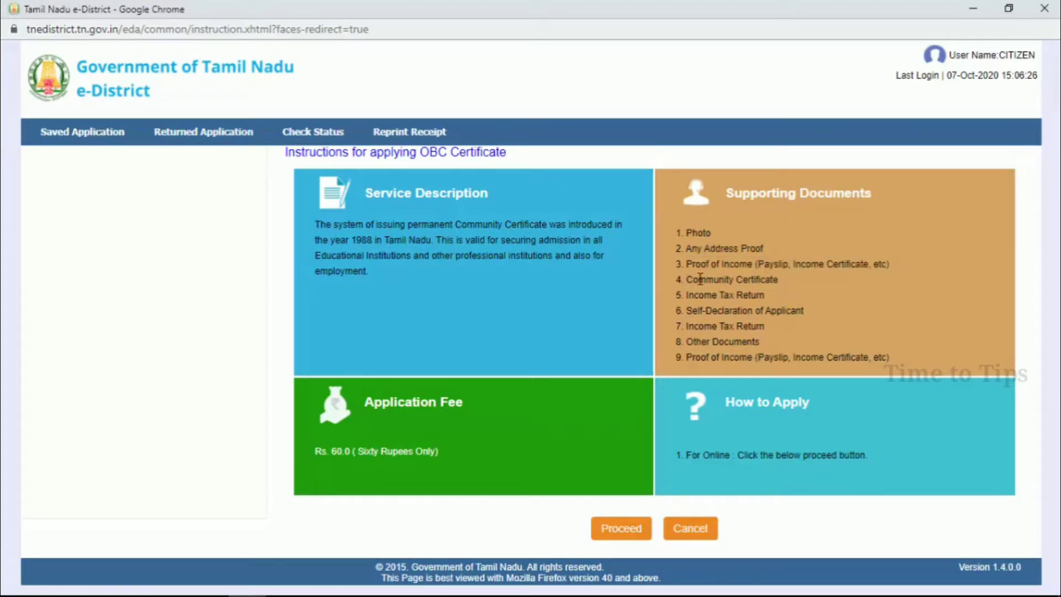
left_click_drag(700, 279, 792, 264)
left_click_drag(691, 297, 771, 285)
left_click(783, 259)
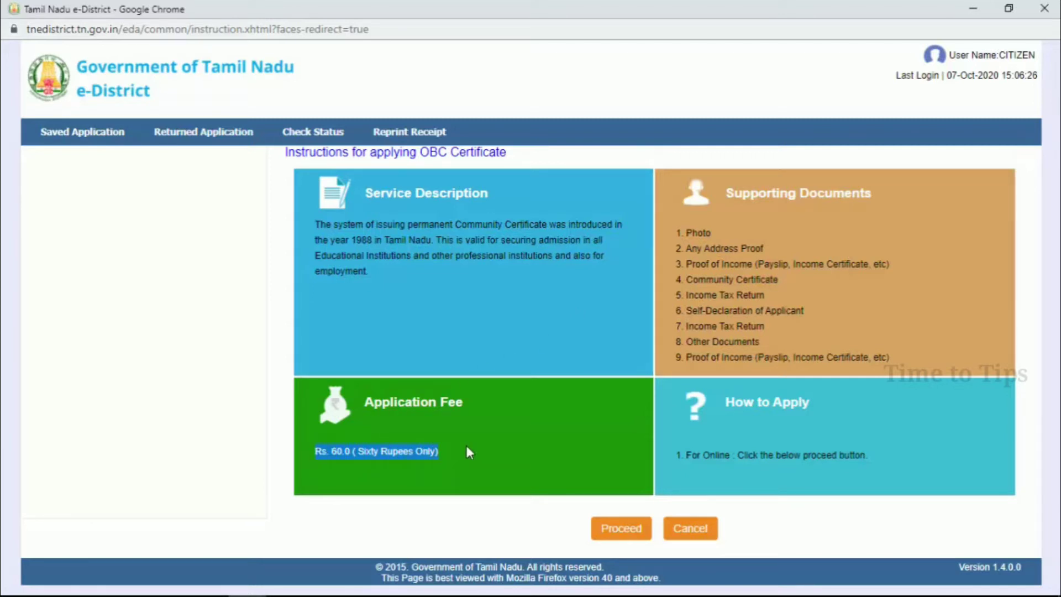
left_click(624, 531)
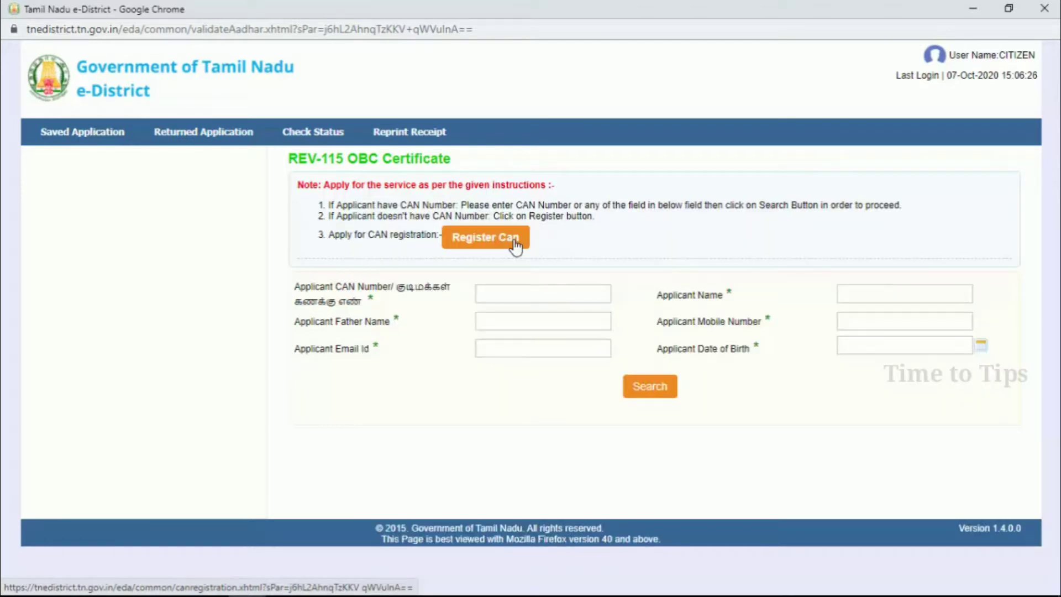
- Search CAN records by the applicant's mobile number, adding the missing digit and searching again
left_click(503, 293)
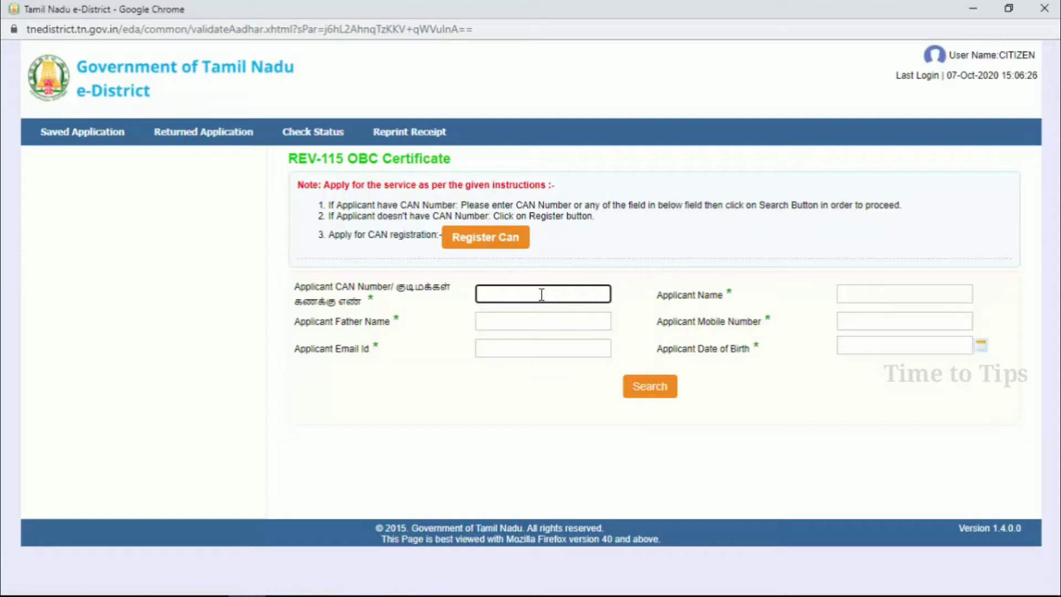
left_click(854, 319)
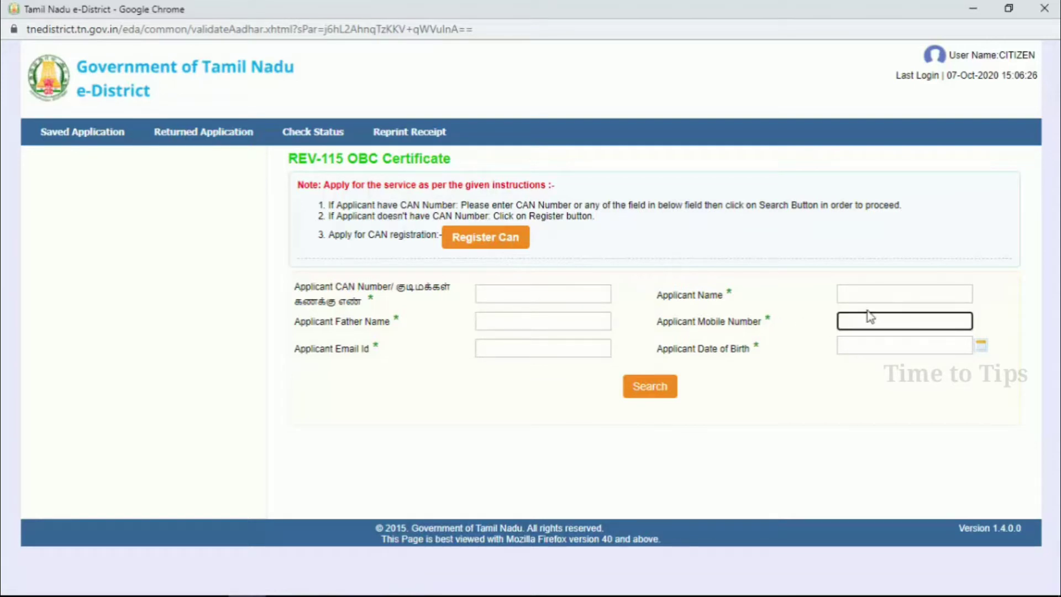
left_click(638, 384)
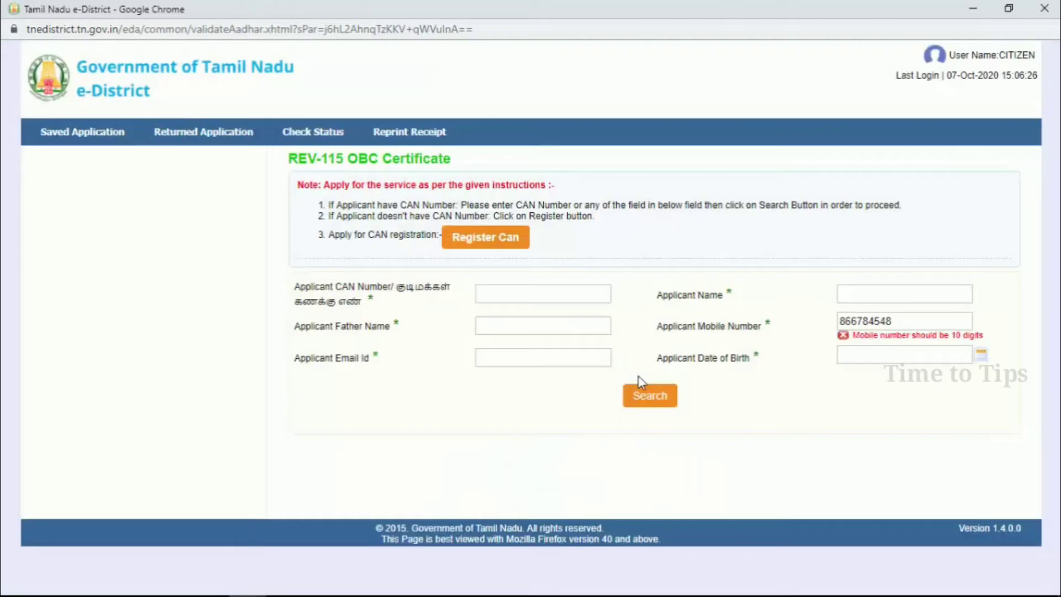
left_click(869, 323)
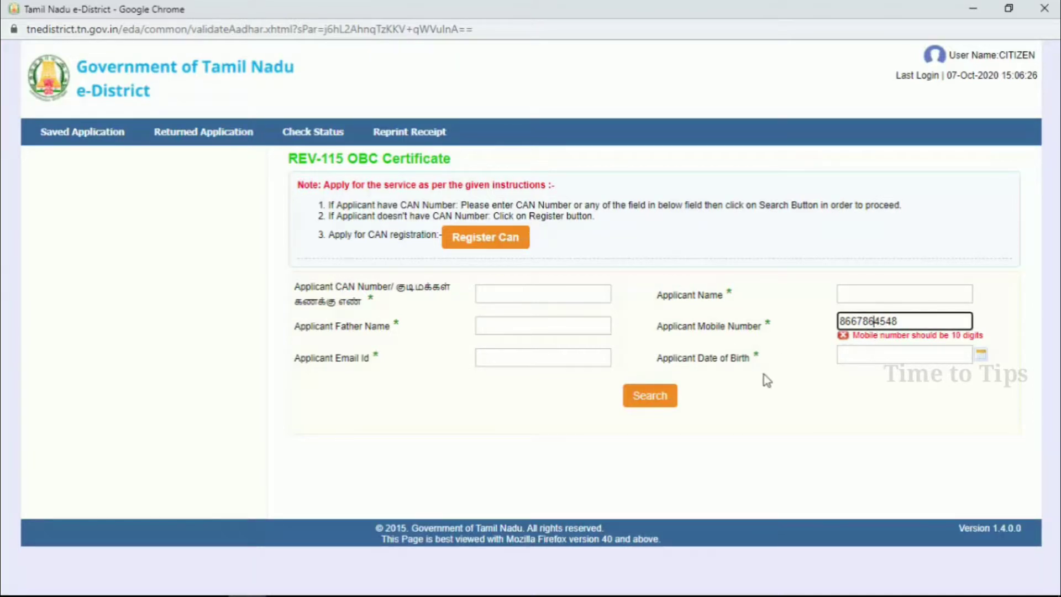
left_click(660, 399)
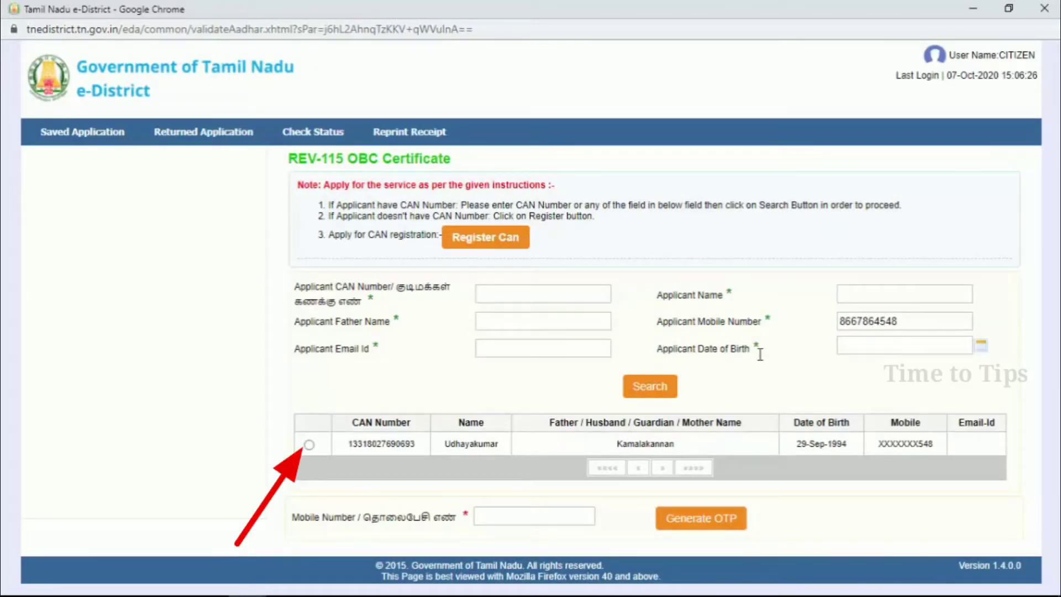
- Select the found CAN record, generate an OTP, and confirm the received OTP
left_click(309, 446)
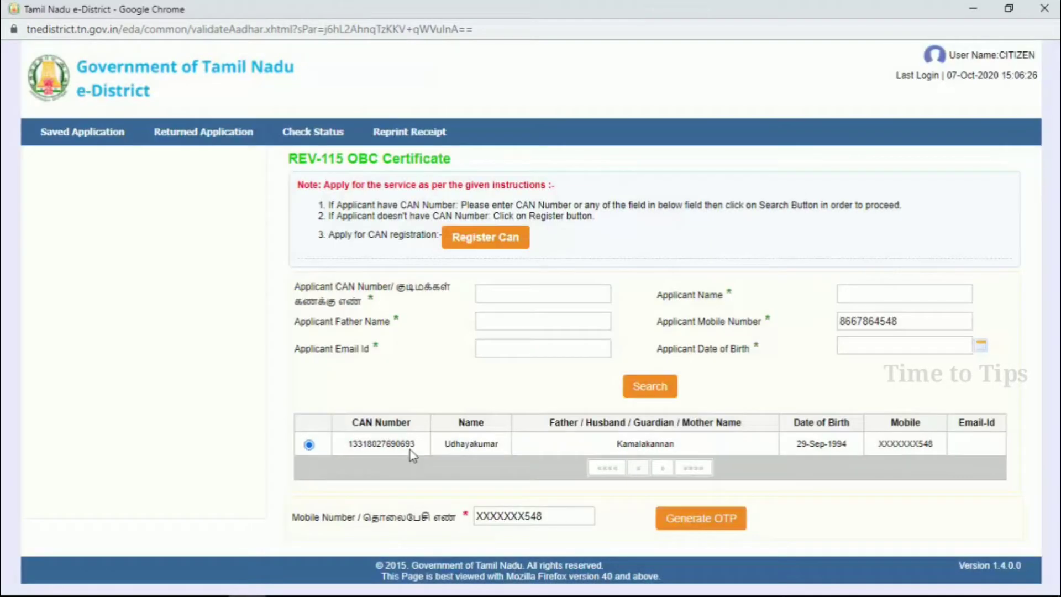
left_click(697, 525)
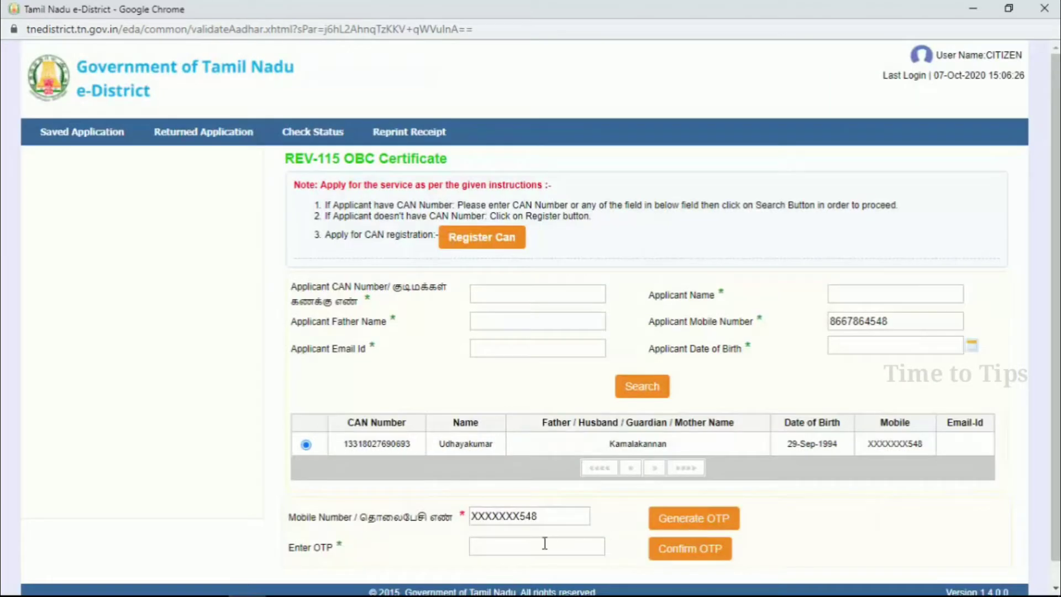
left_click(538, 541)
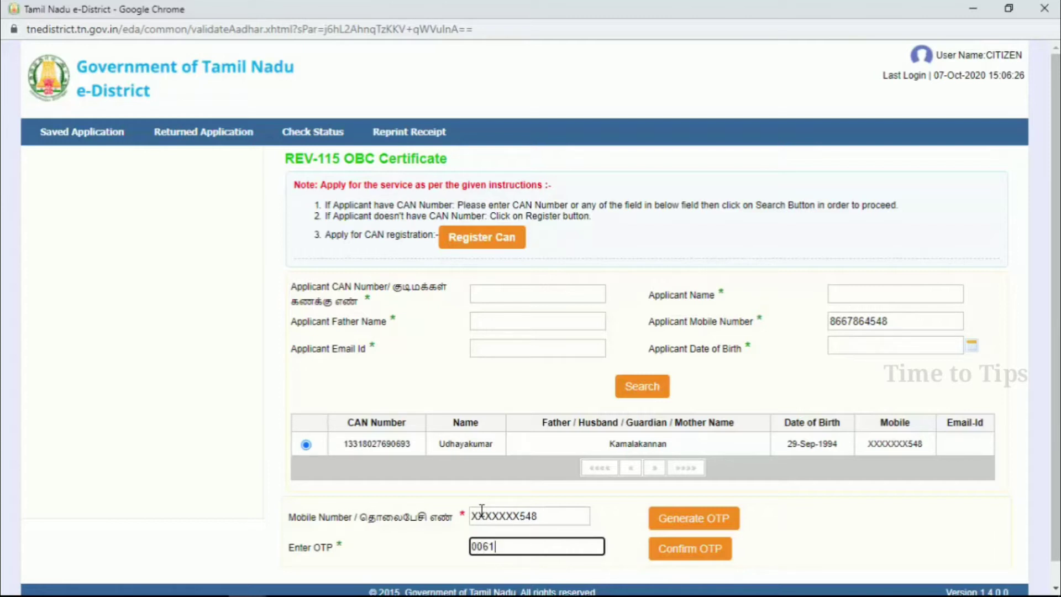
left_click(694, 556)
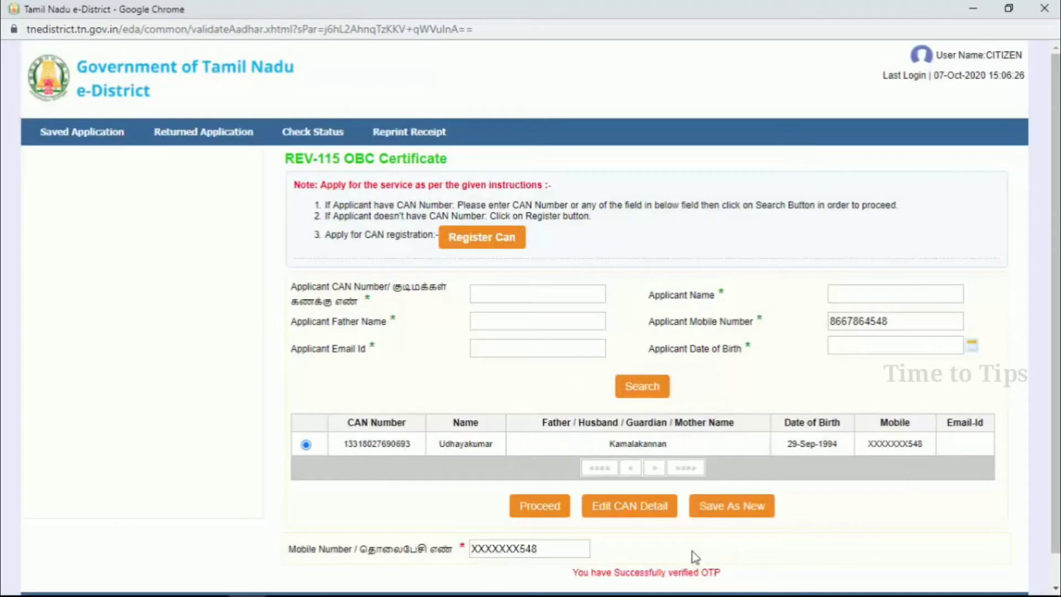
scroll(691, 555, "down", 1)
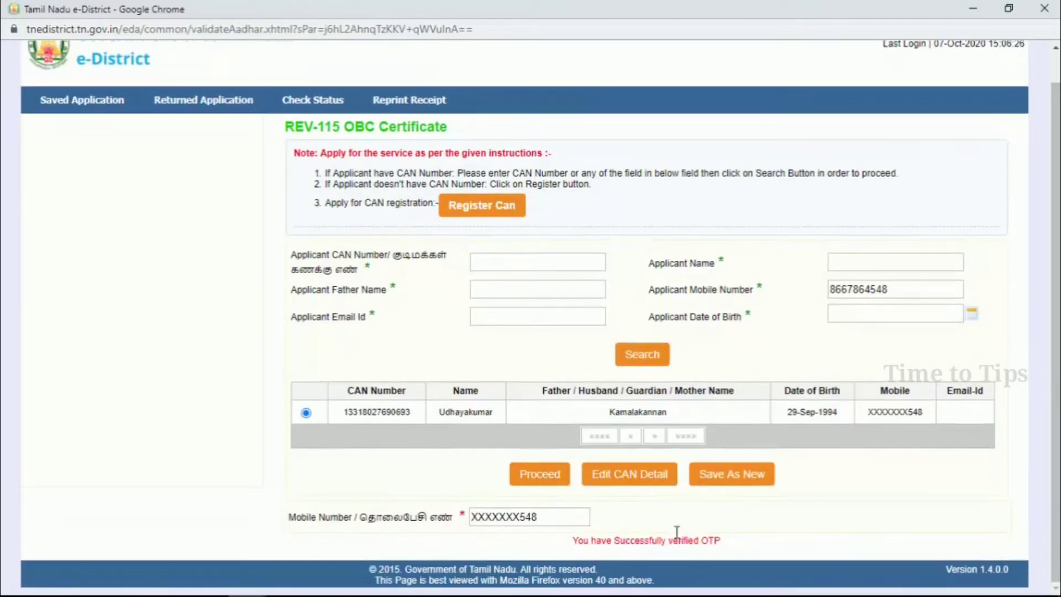
- Continue to the application form and choose the applicant's caste with OBC serial number 157
left_click(549, 481)
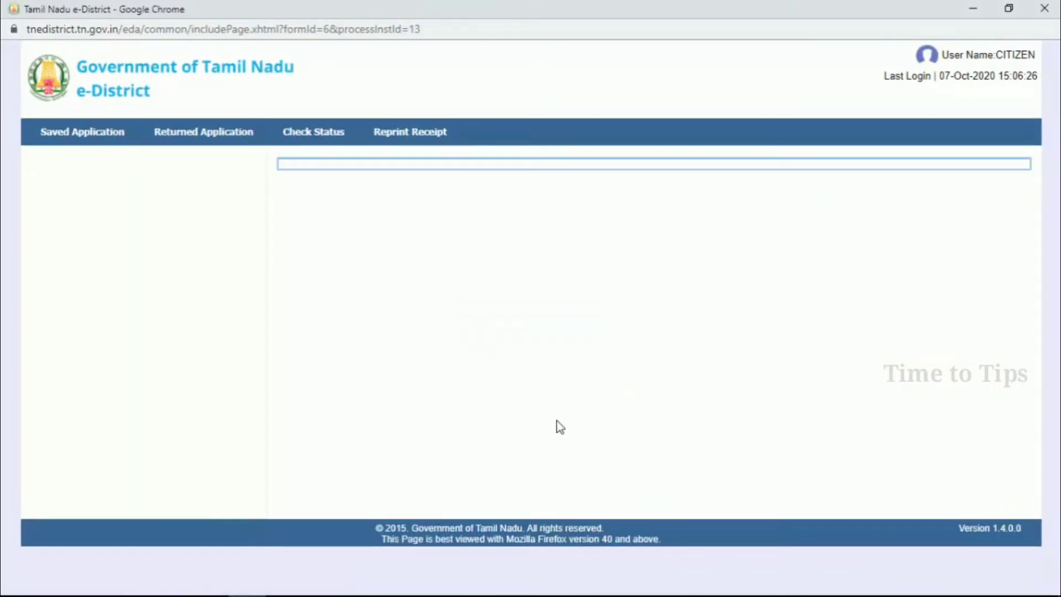
scroll(570, 332, "down", 2)
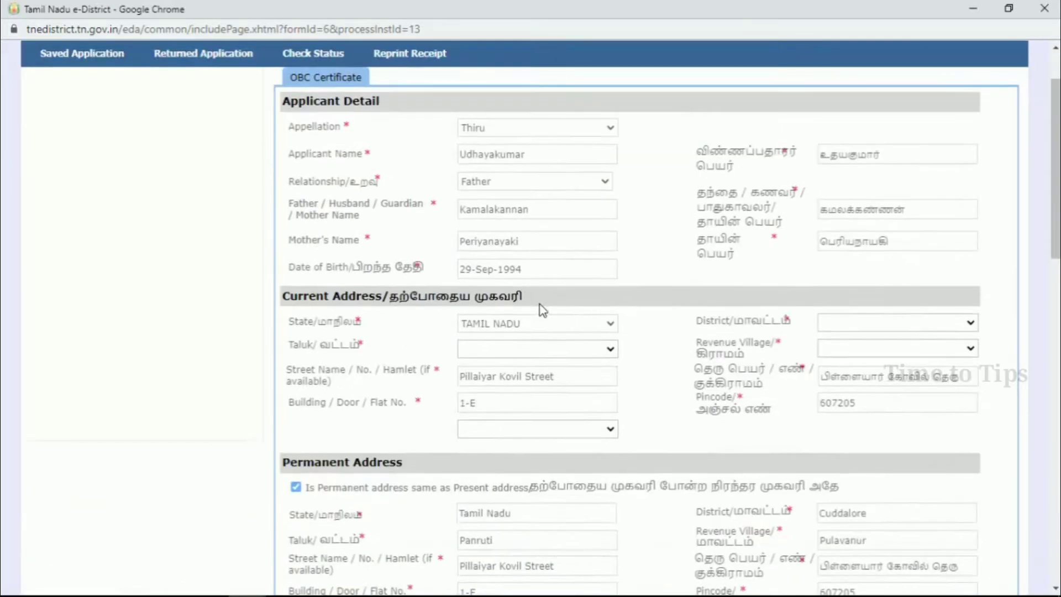
scroll(541, 237, "down", 3)
scroll(540, 227, "down", 7)
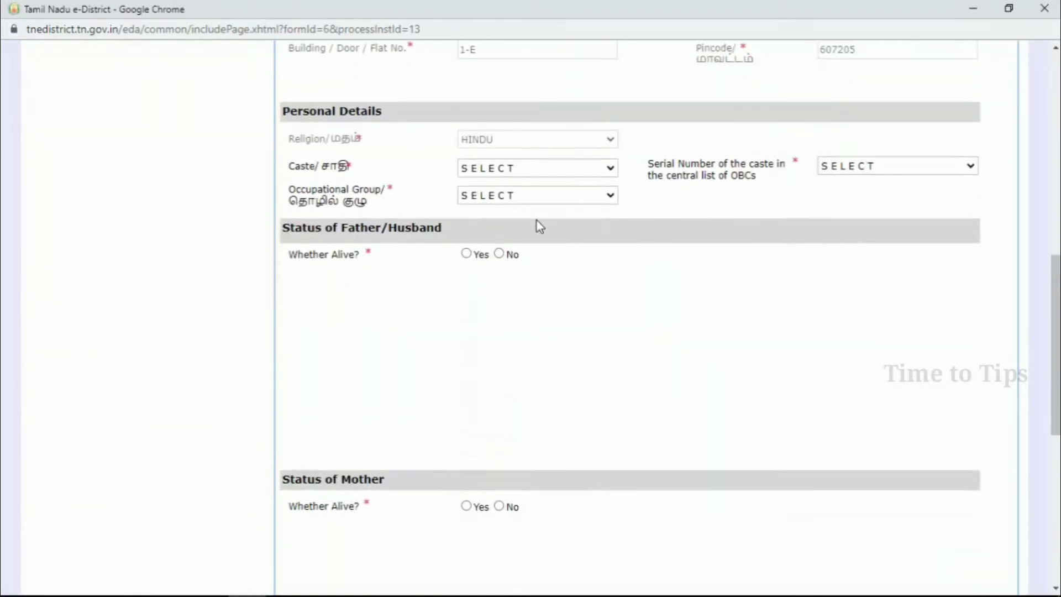
scroll(555, 220, "down", 5)
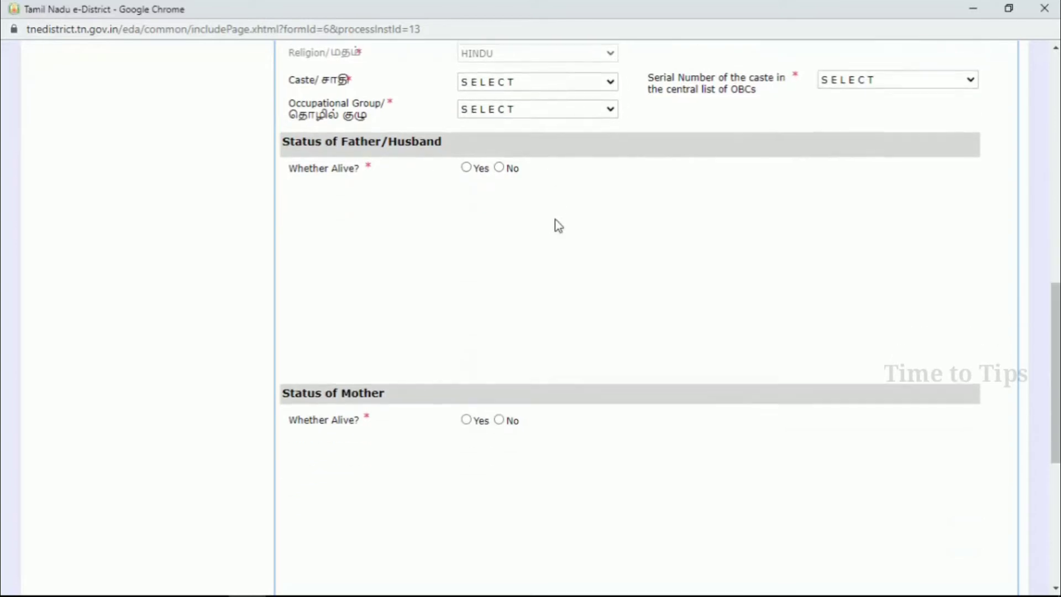
scroll(555, 220, "up", 6)
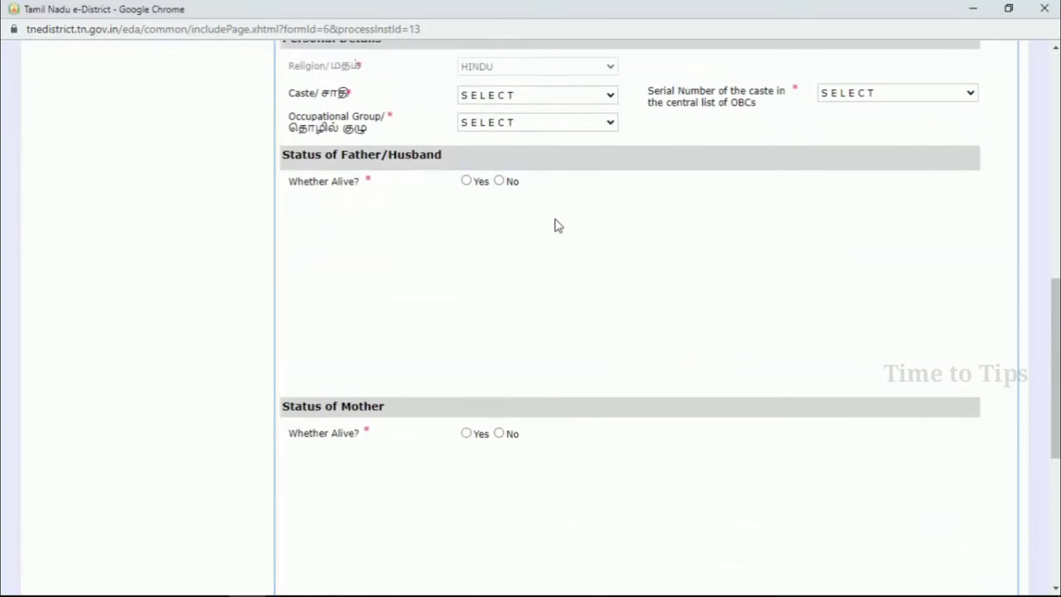
scroll(534, 238, "up", 2)
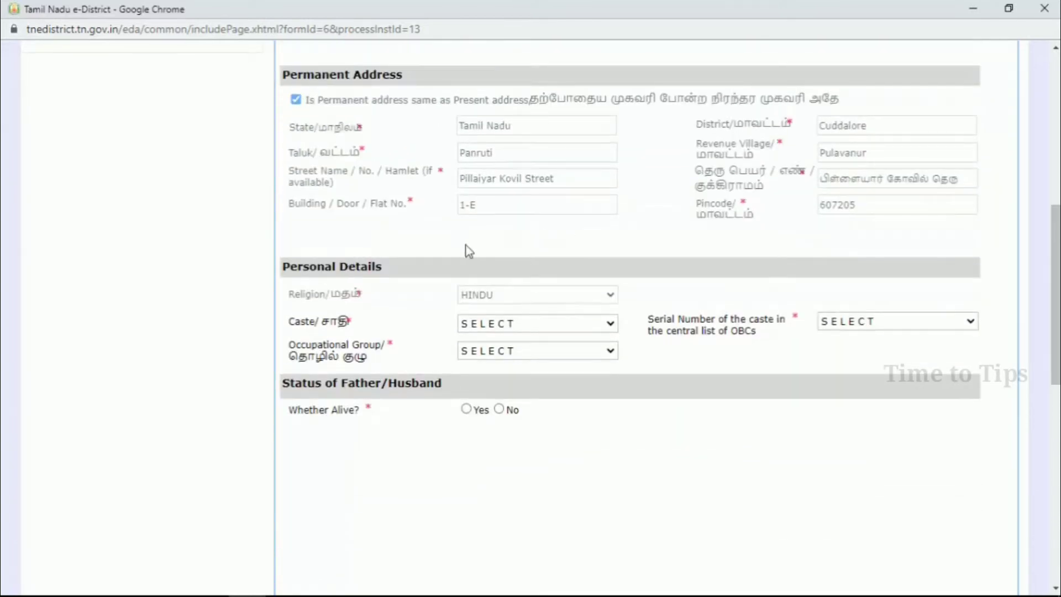
scroll(497, 244, "down", 3)
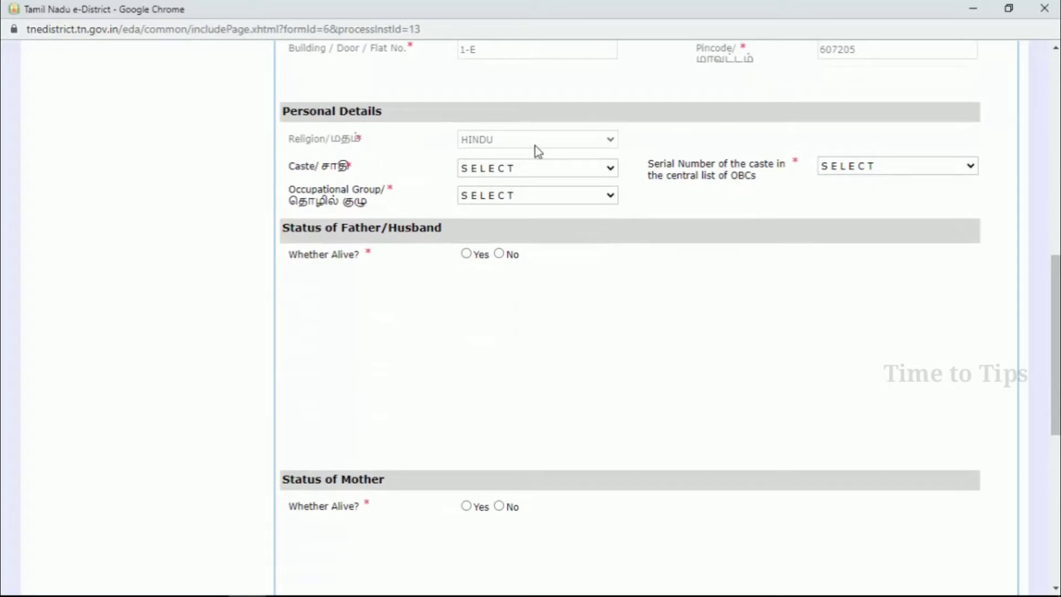
left_click(480, 176)
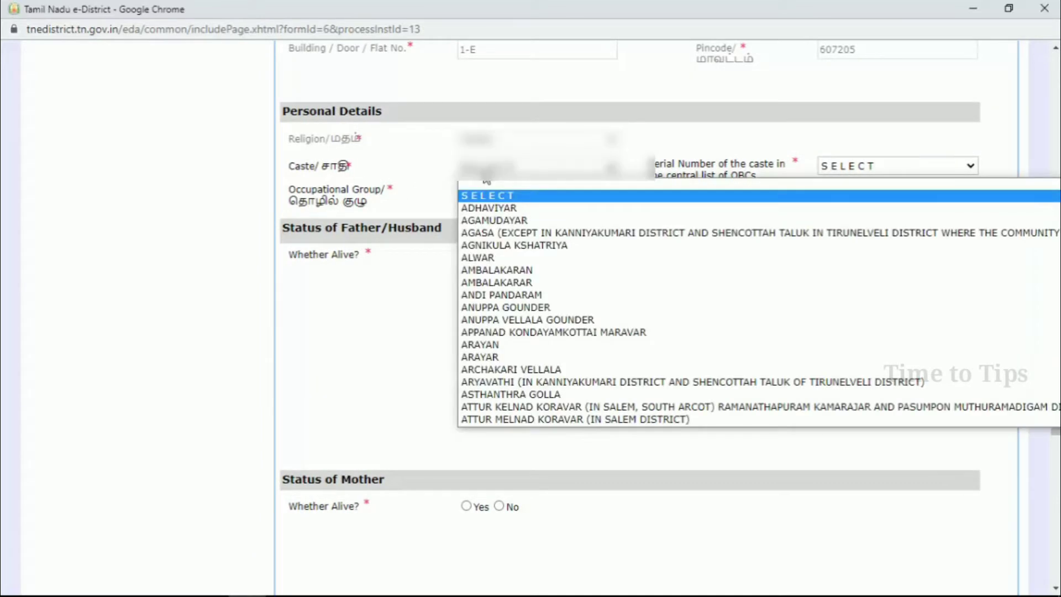
scroll(486, 183, "down", 2)
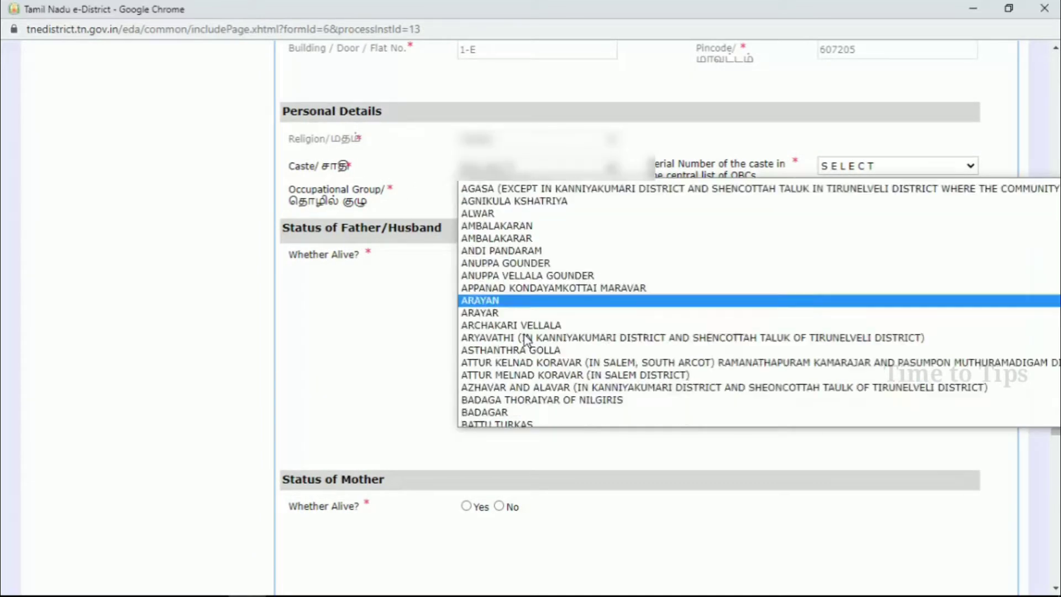
left_click(486, 298)
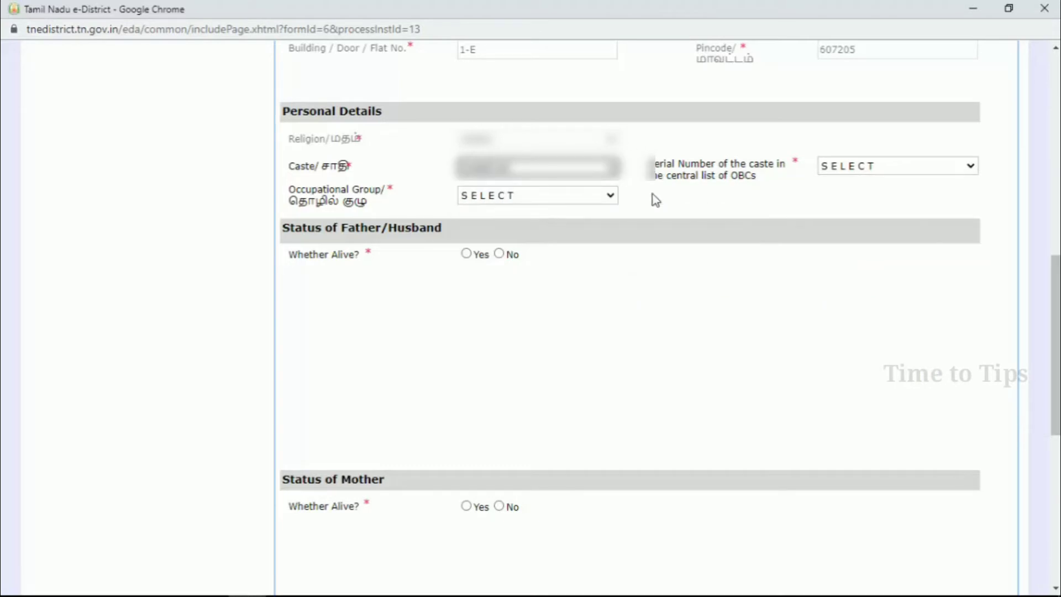
left_click(844, 165)
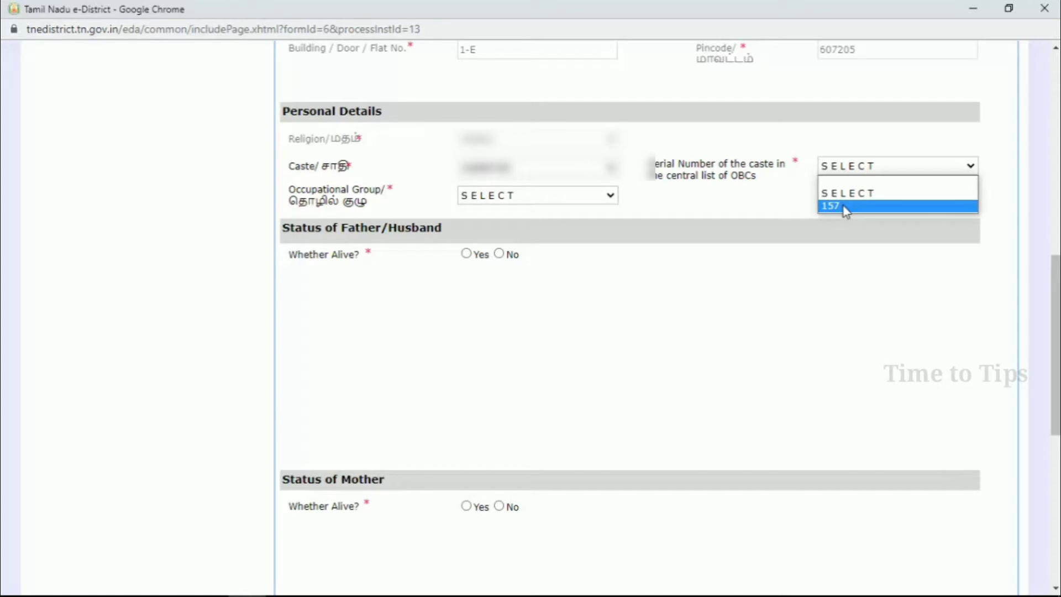
left_click(844, 206)
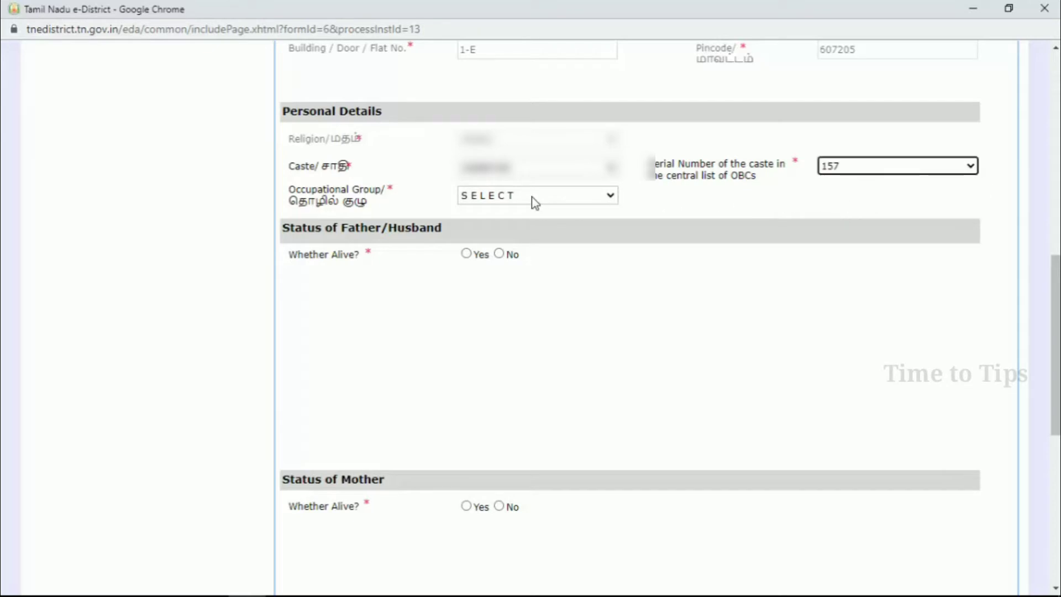
- Set the occupational group to Student and mark the father as alive and Unemployed
left_click(508, 198)
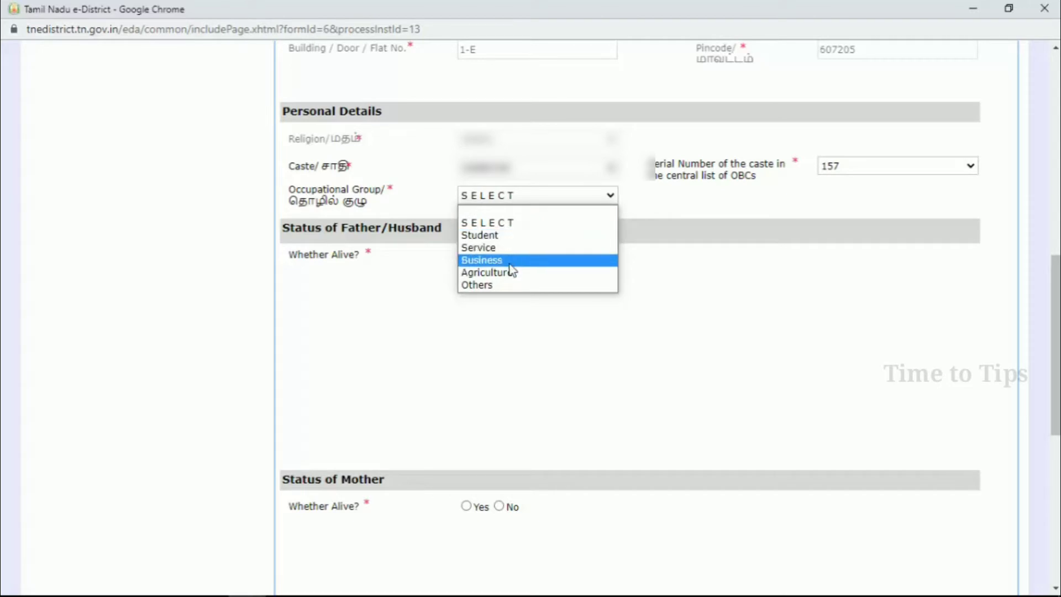
left_click(522, 236)
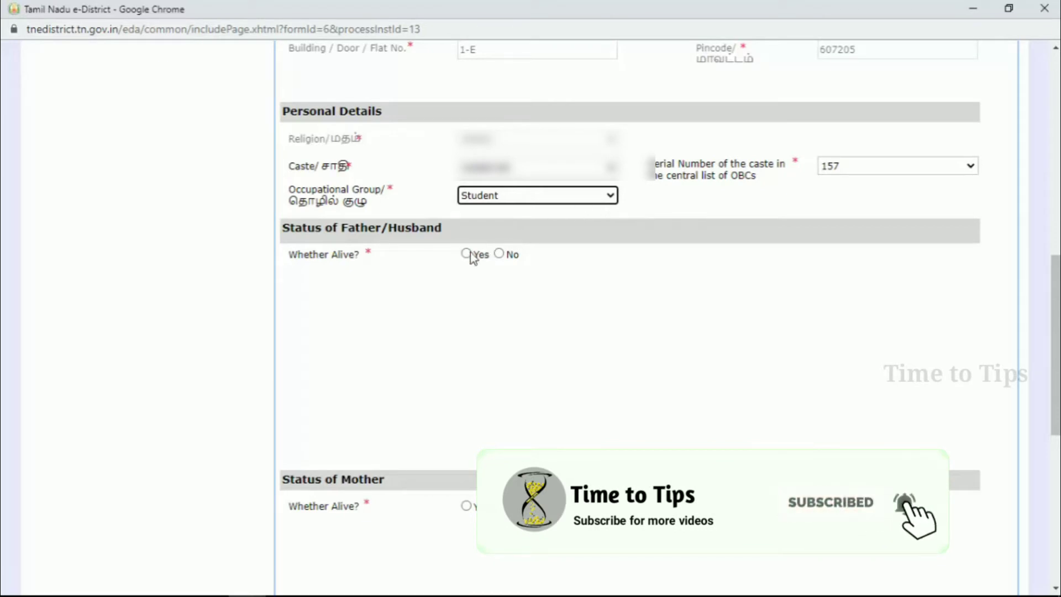
left_click(348, 229)
left_click_drag(349, 229, 442, 228)
left_click(450, 228)
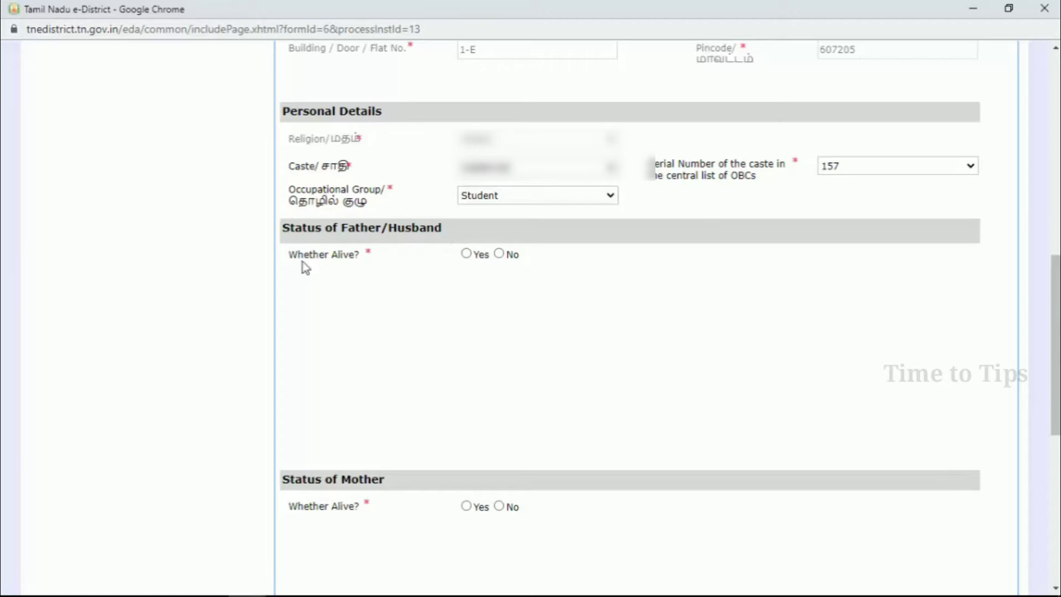
left_click_drag(294, 255, 379, 265)
left_click(449, 255)
left_click(466, 254)
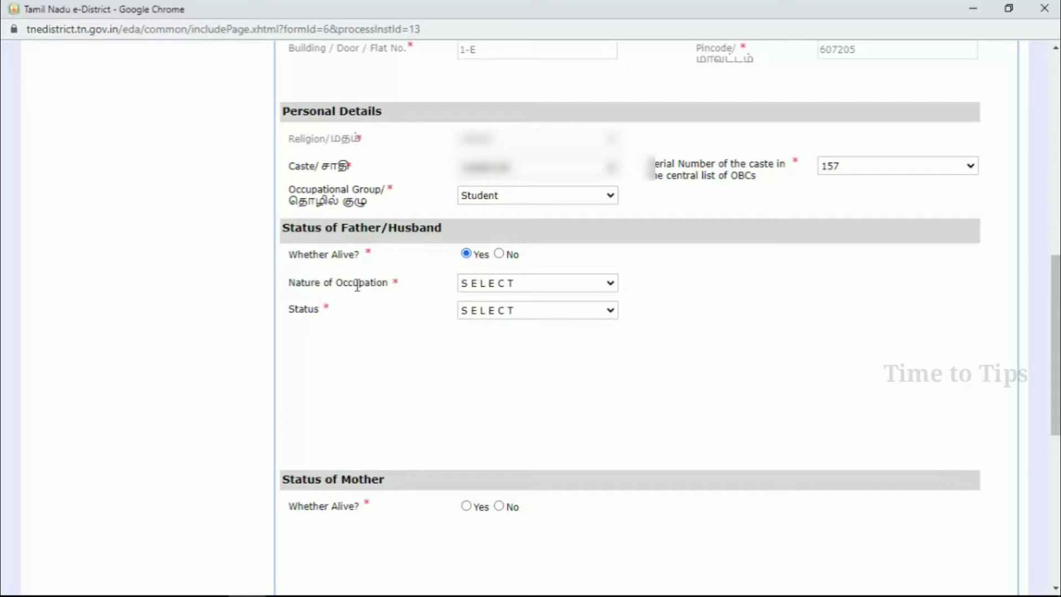
left_click(509, 283)
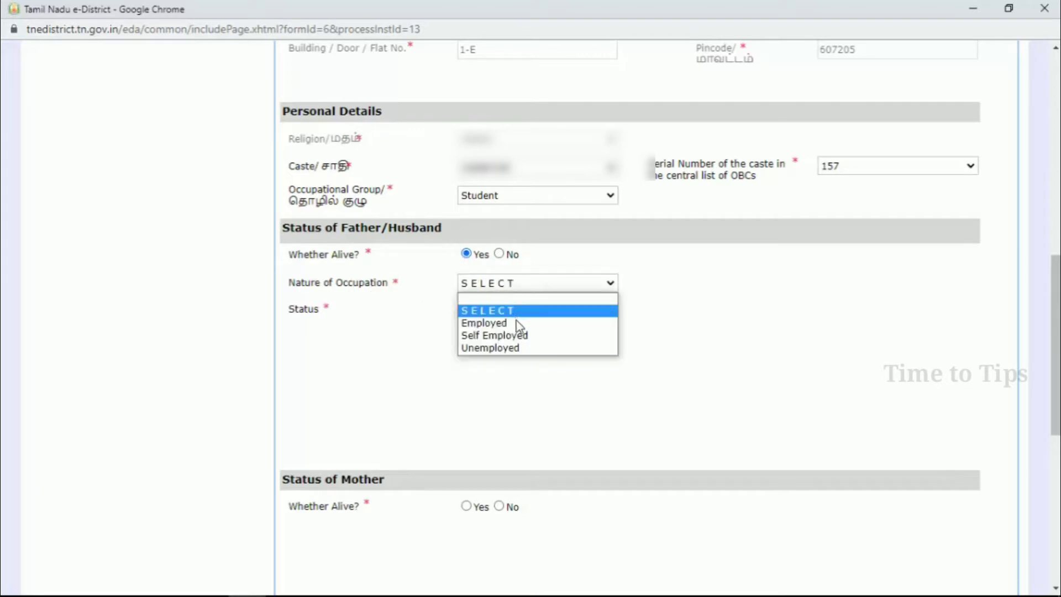
left_click(531, 348)
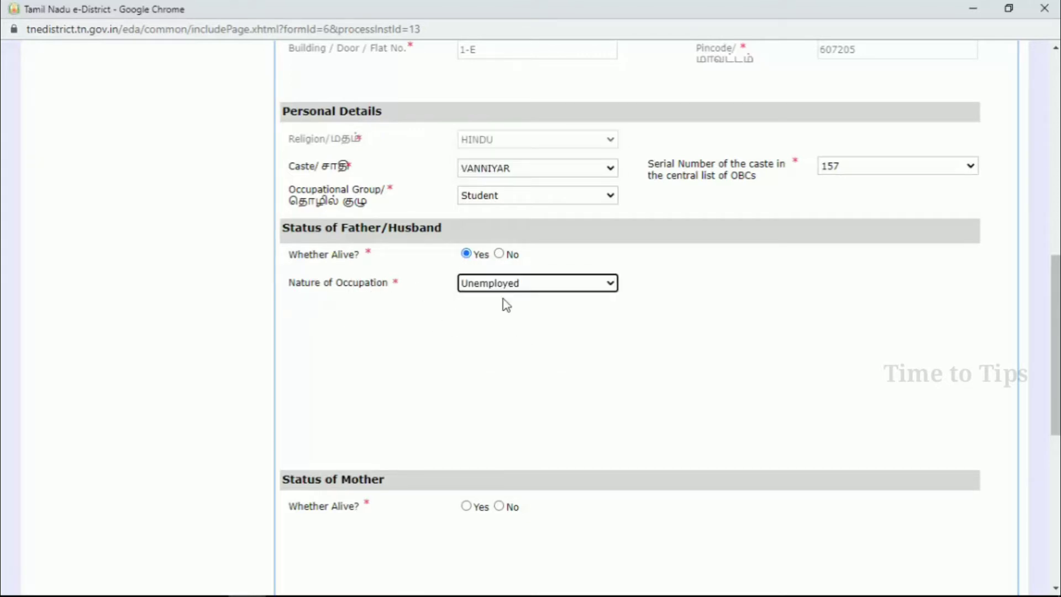
- Mark the mother as alive and Unemployed, accept the declaration, and submit the form
scroll(431, 381, "down", 1)
scroll(358, 409, "down", 1)
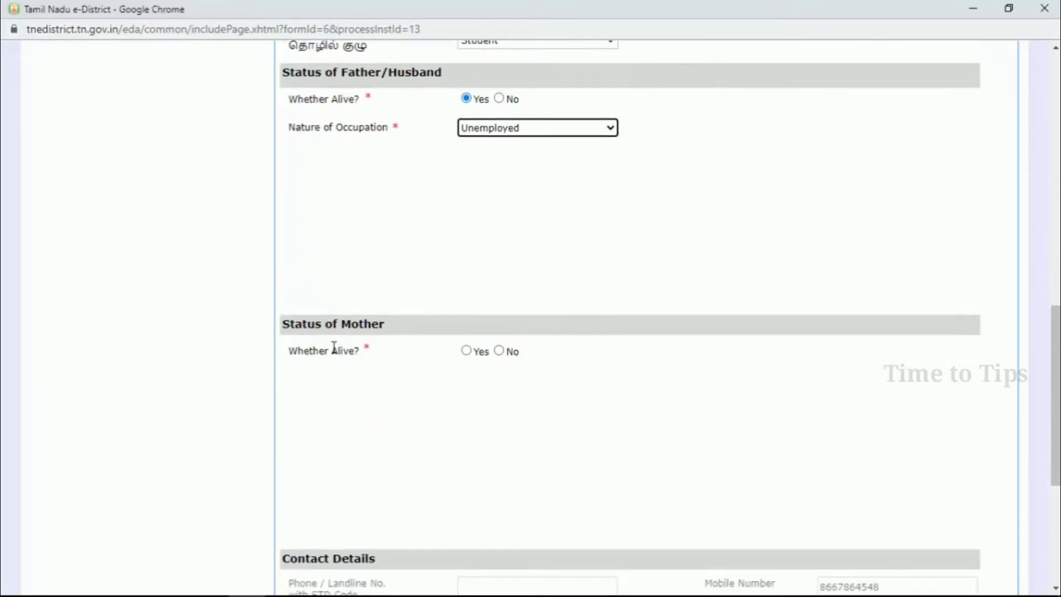
double_click(347, 325)
left_click(396, 330)
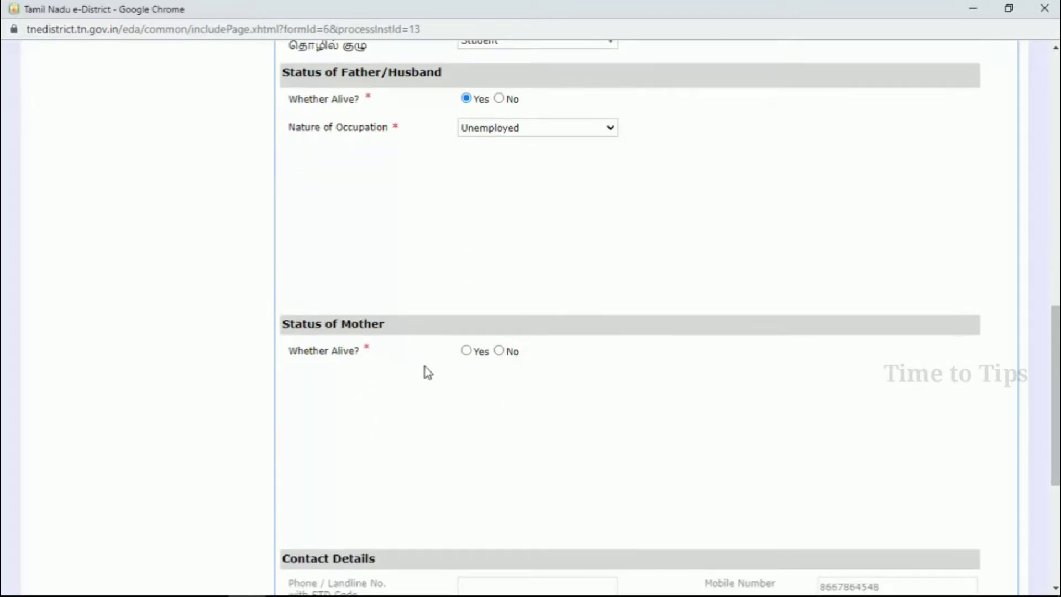
left_click(468, 350)
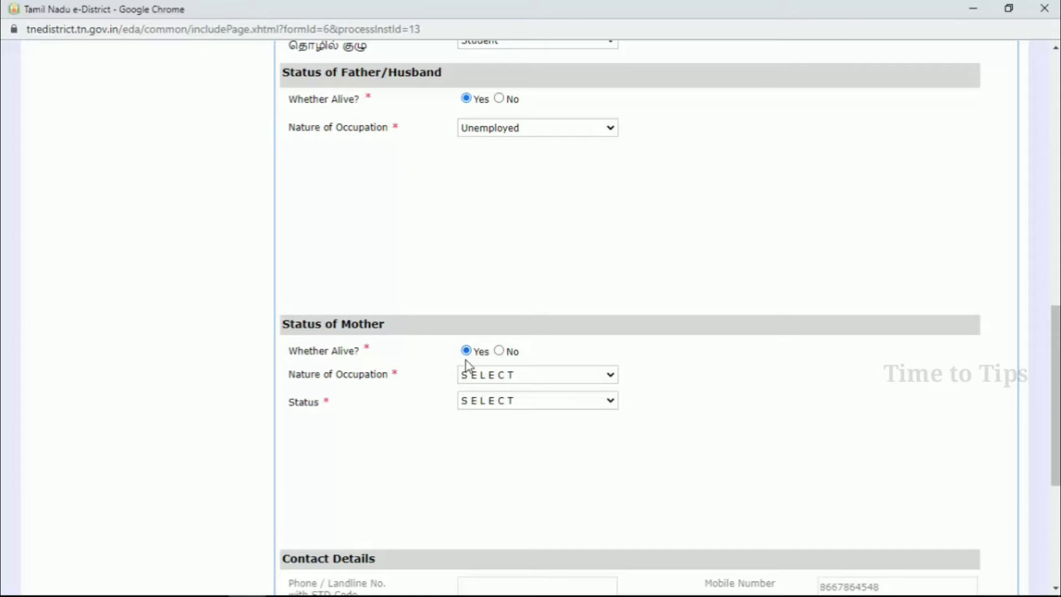
left_click(488, 377)
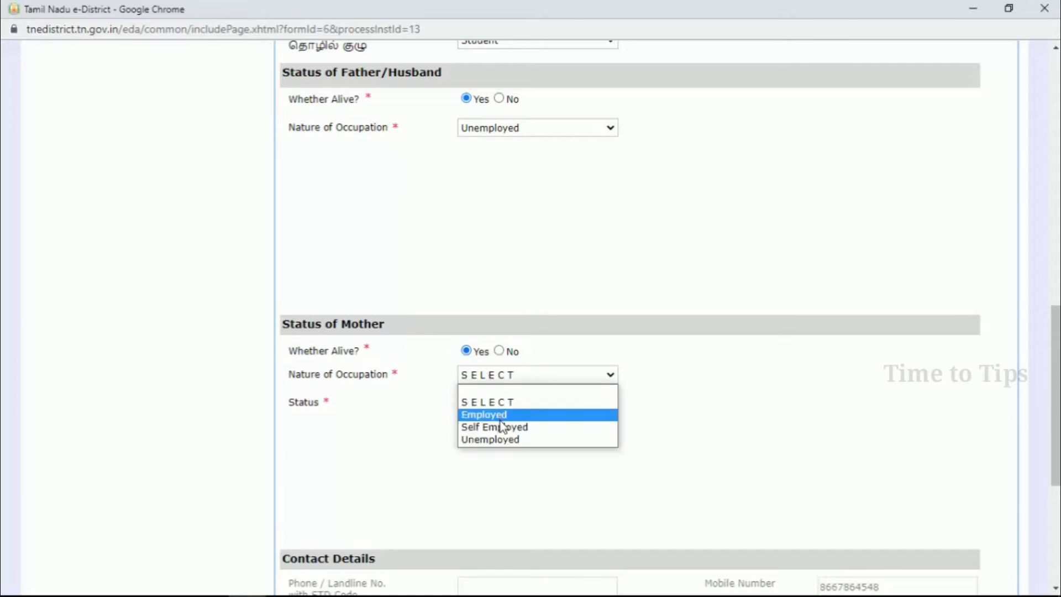
left_click(506, 439)
scroll(550, 387, "down", 4)
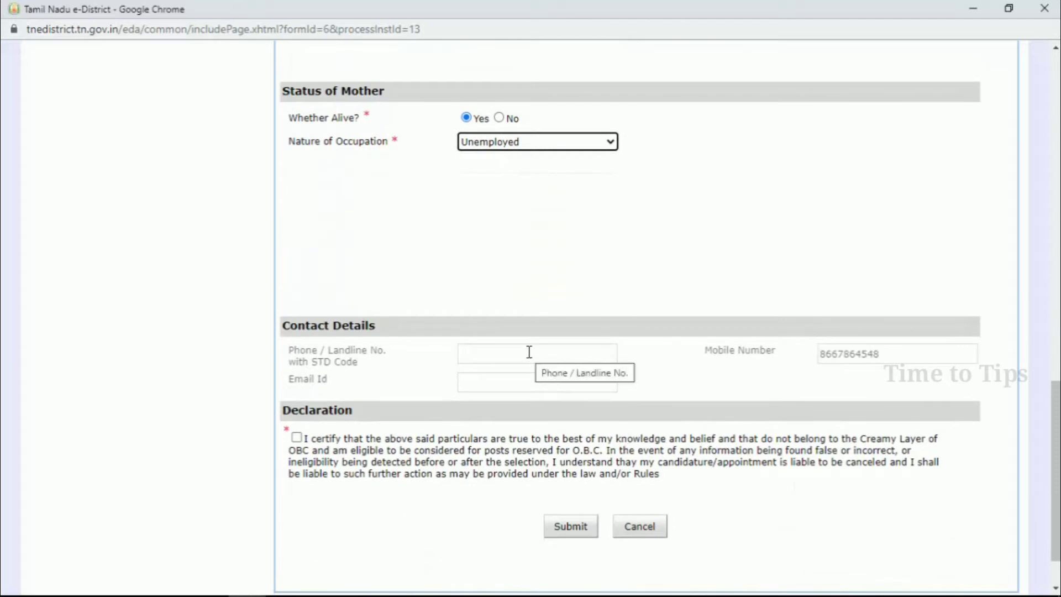
scroll(521, 368, "down", 2)
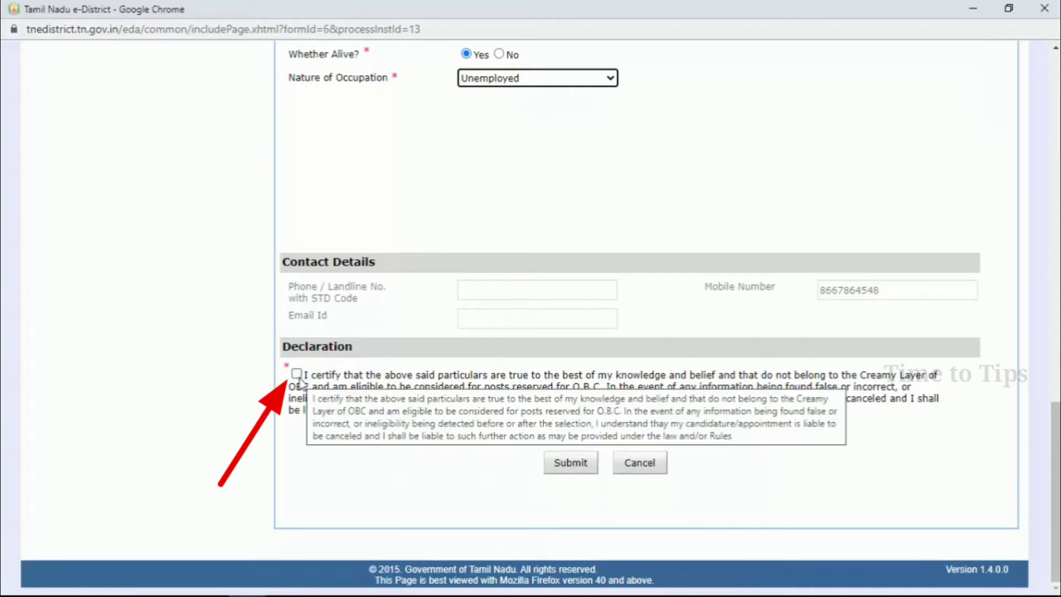
left_click(297, 374)
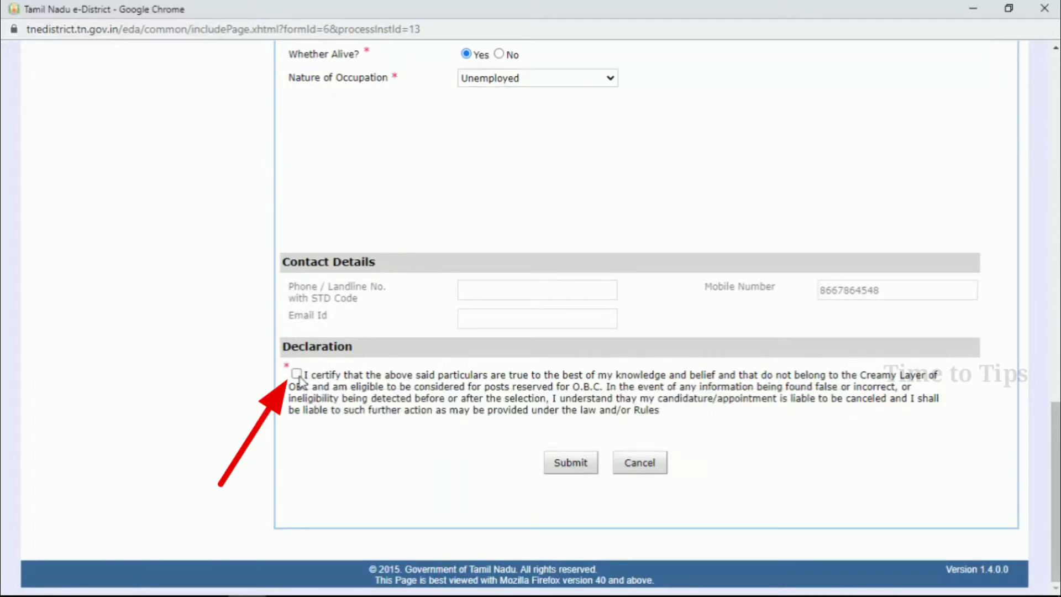
left_click(566, 465)
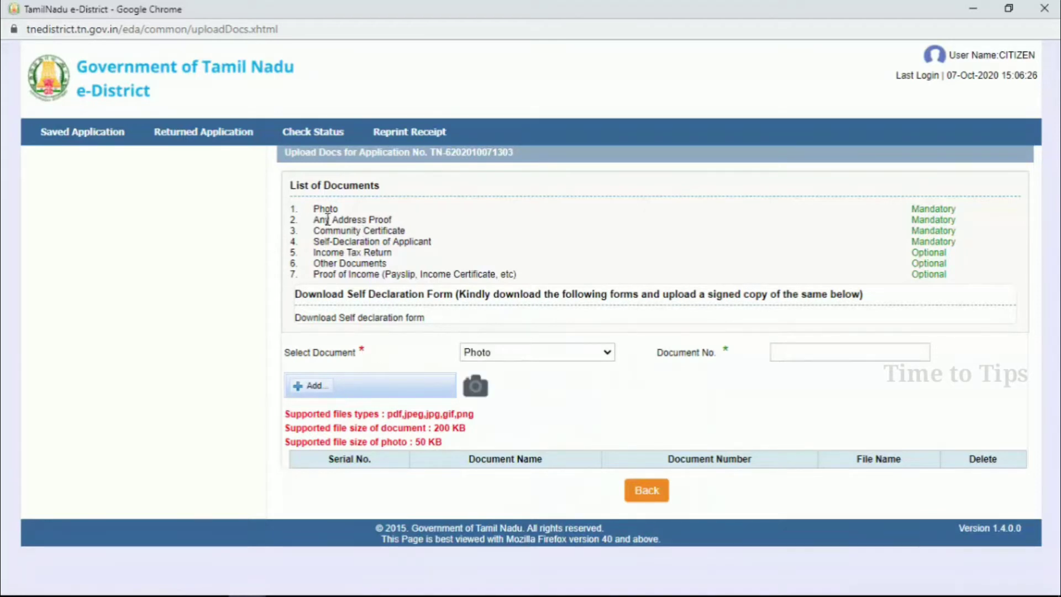
- Review the mandatory documents, supported file types, and the 200 KB document / 50 KB photo limits
left_click_drag(911, 210, 961, 240)
left_click(973, 243)
left_click_drag(388, 414, 480, 421)
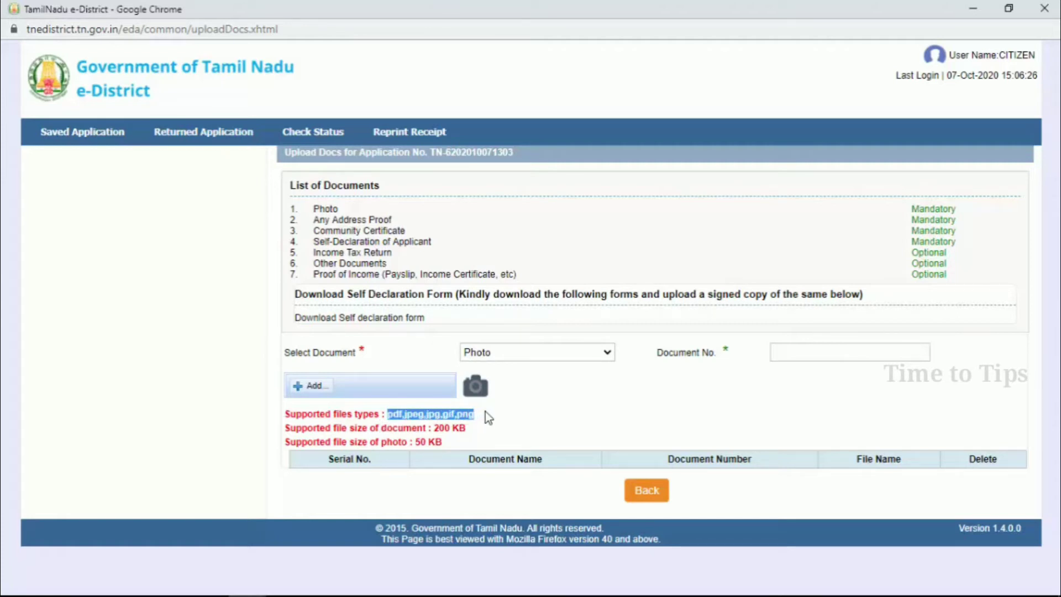
left_click(485, 413)
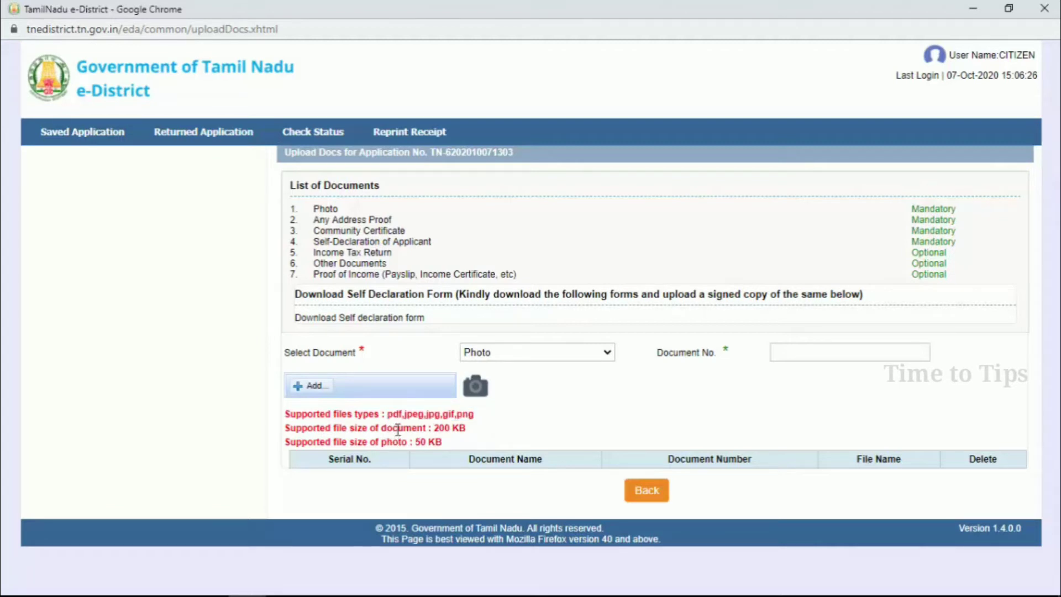
left_click_drag(431, 428, 475, 431)
left_click_drag(414, 443, 444, 446)
left_click(452, 444)
left_click(793, 353)
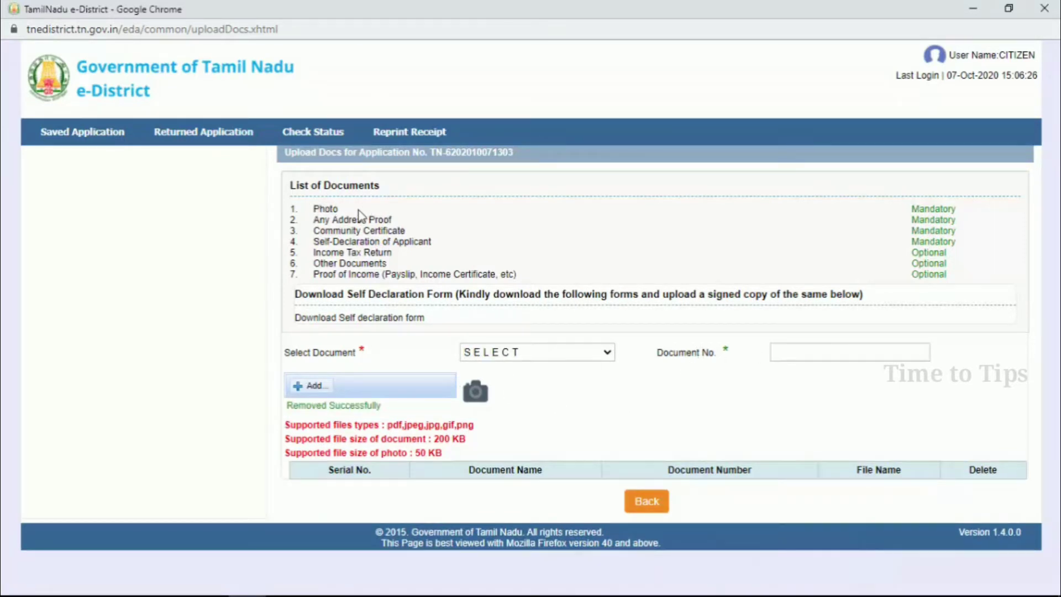
- Upload the net-p image as Photo with document number 1 and check its table row
left_click(503, 353)
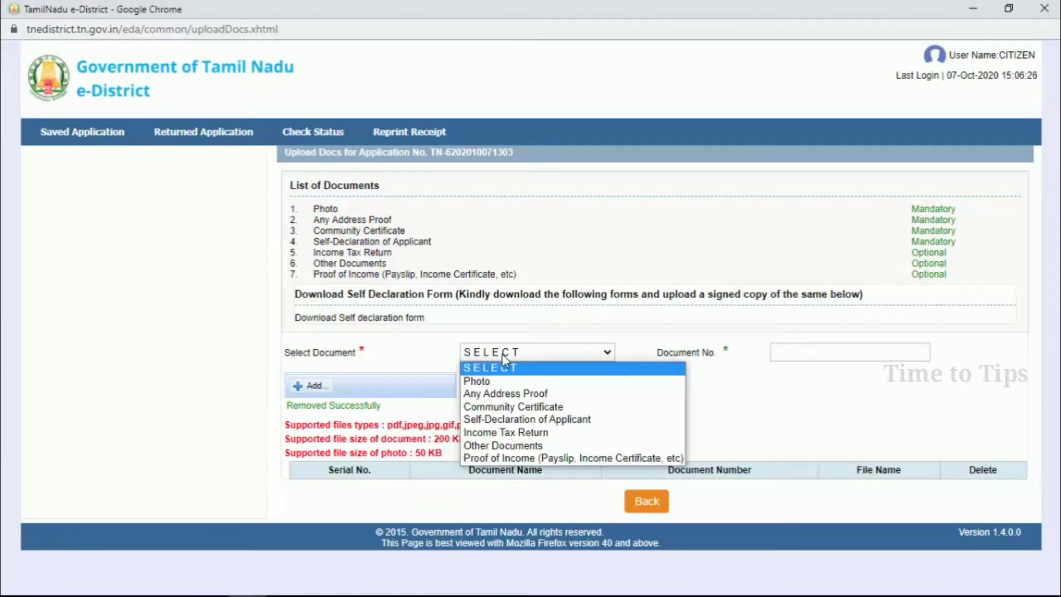
left_click(493, 381)
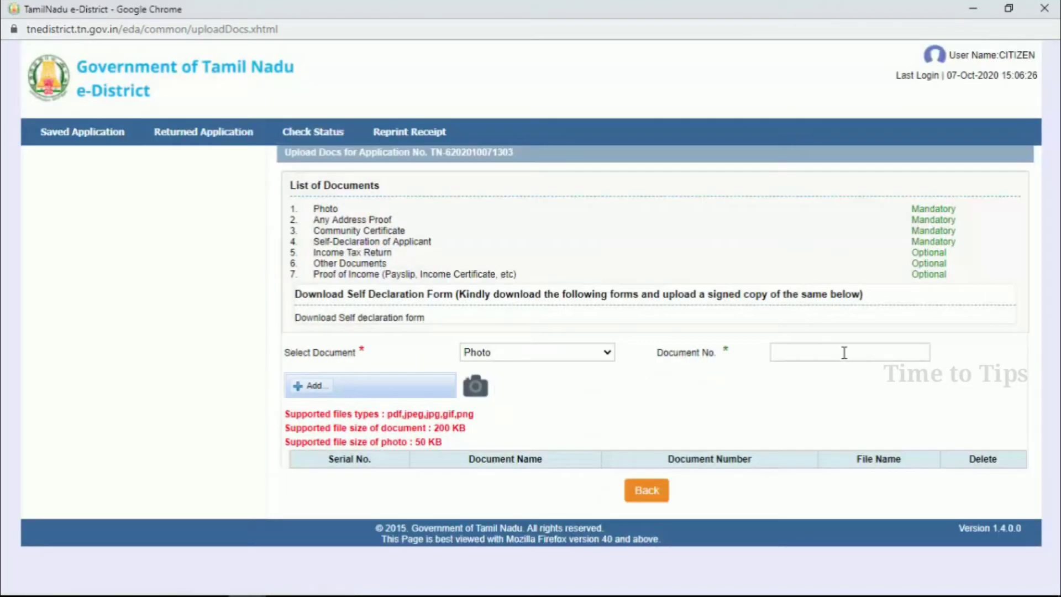
left_click(843, 352)
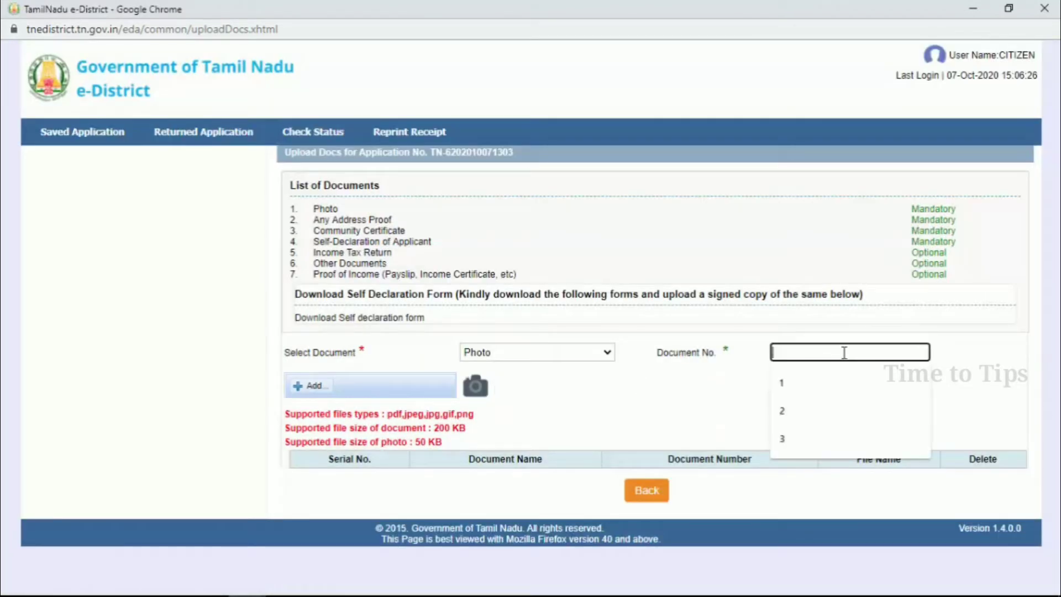
type("1")
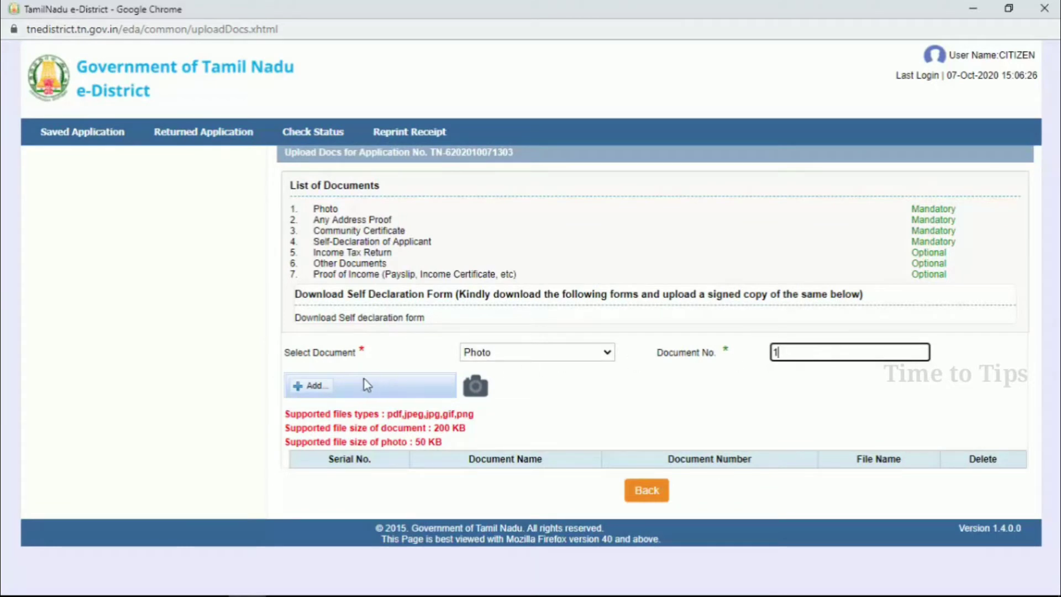
left_click(311, 386)
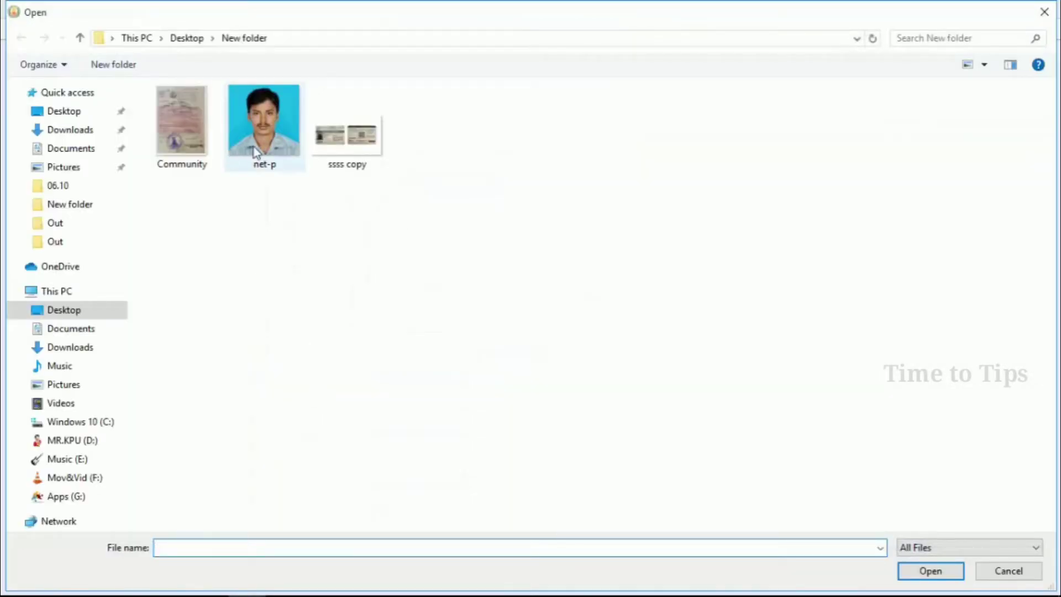
double_click(256, 148)
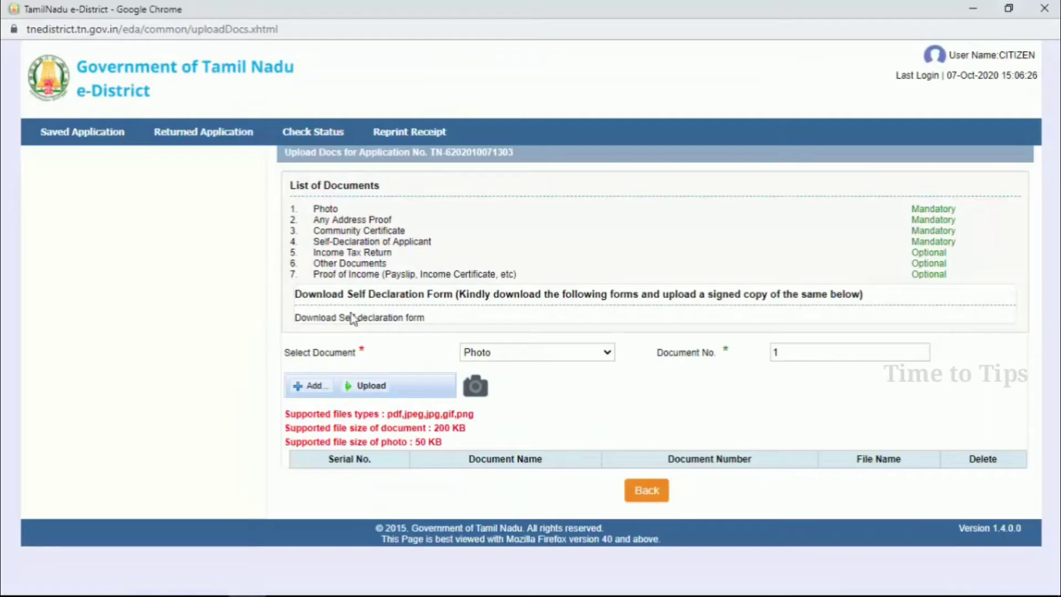
left_click(368, 386)
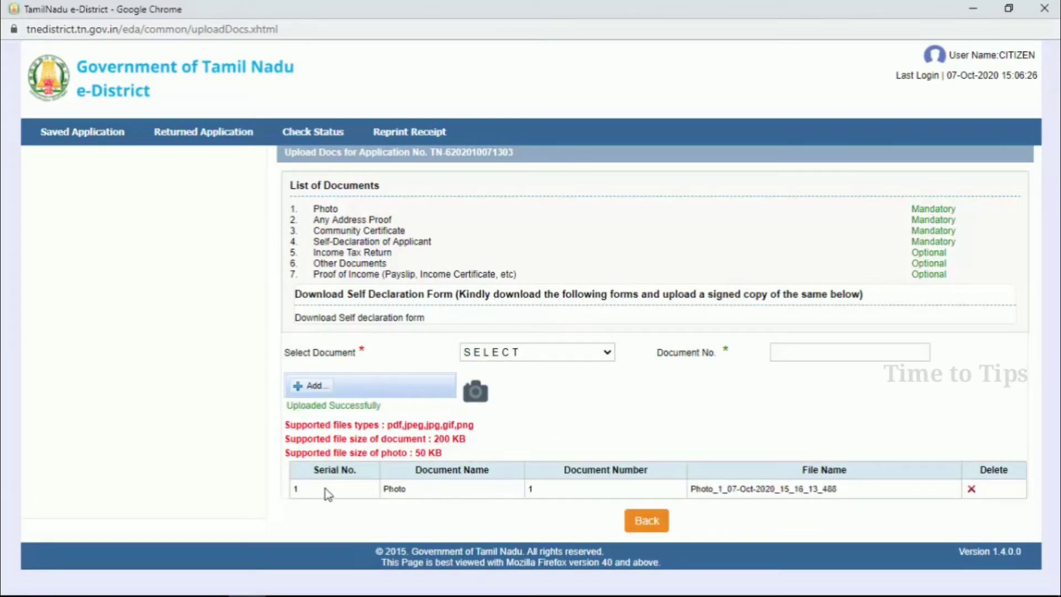
left_click_drag(304, 486, 854, 474)
left_click_drag(313, 220, 385, 221)
left_click(436, 218)
- Attach the ssss copy image as Any Address Proof, document number 2
left_click(486, 354)
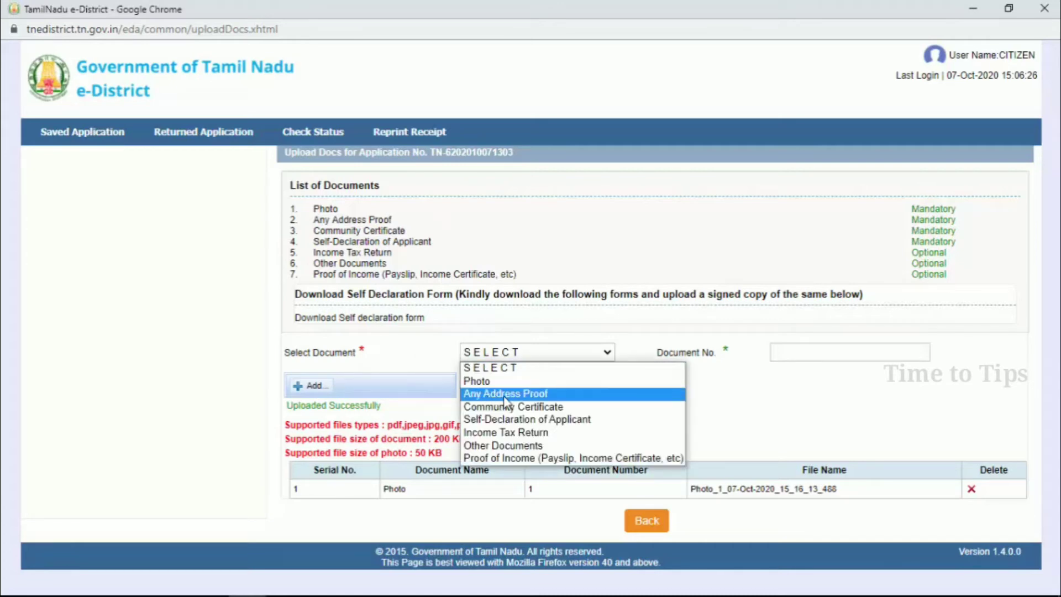
left_click(529, 395)
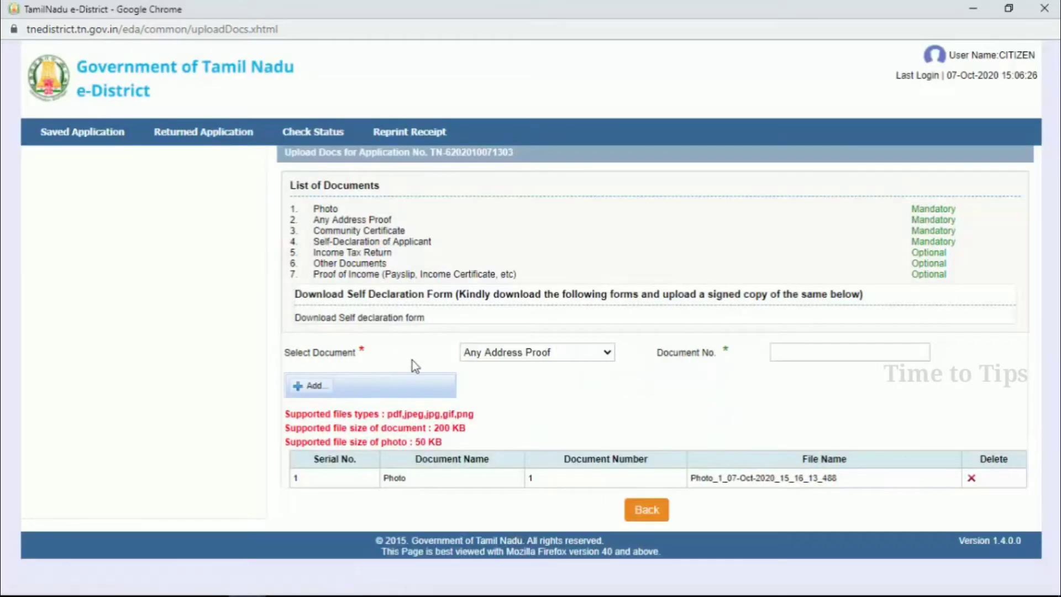
left_click(791, 350)
type("2")
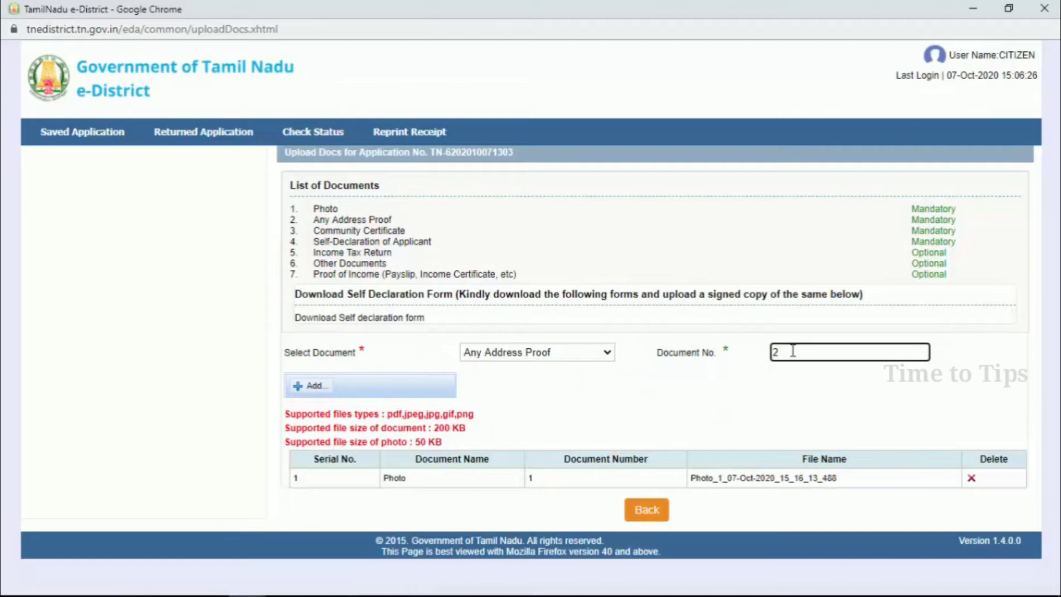
left_click(316, 387)
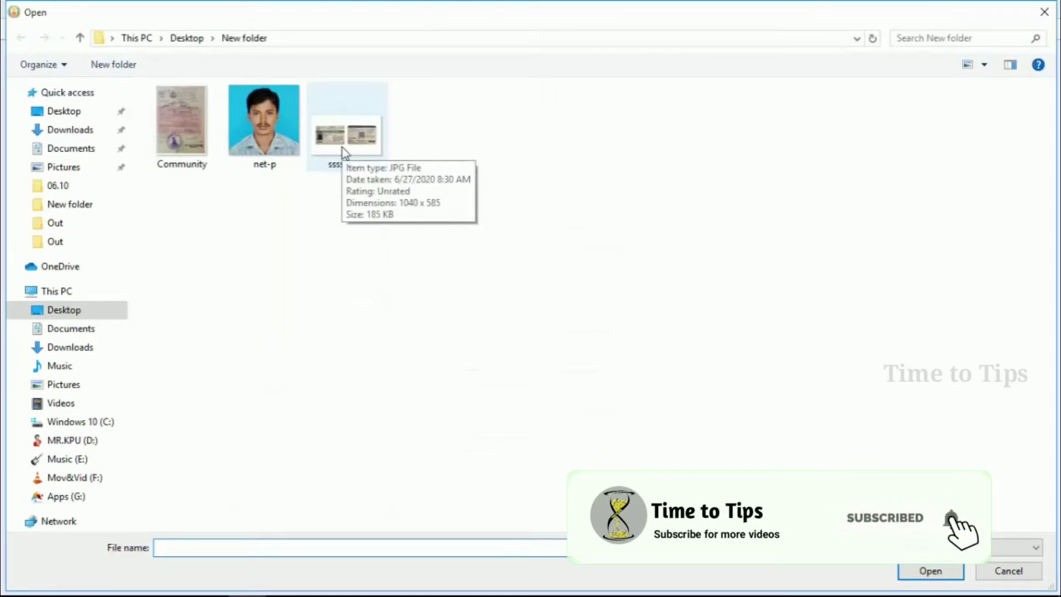
left_click(344, 153)
double_click(343, 150)
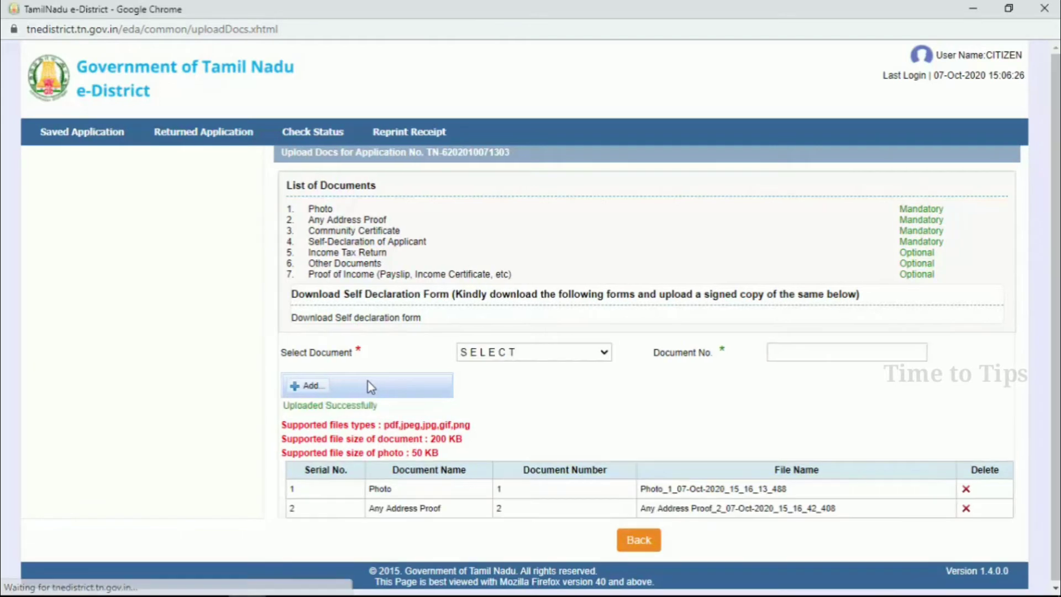
left_click_drag(368, 507, 855, 513)
left_click(855, 513)
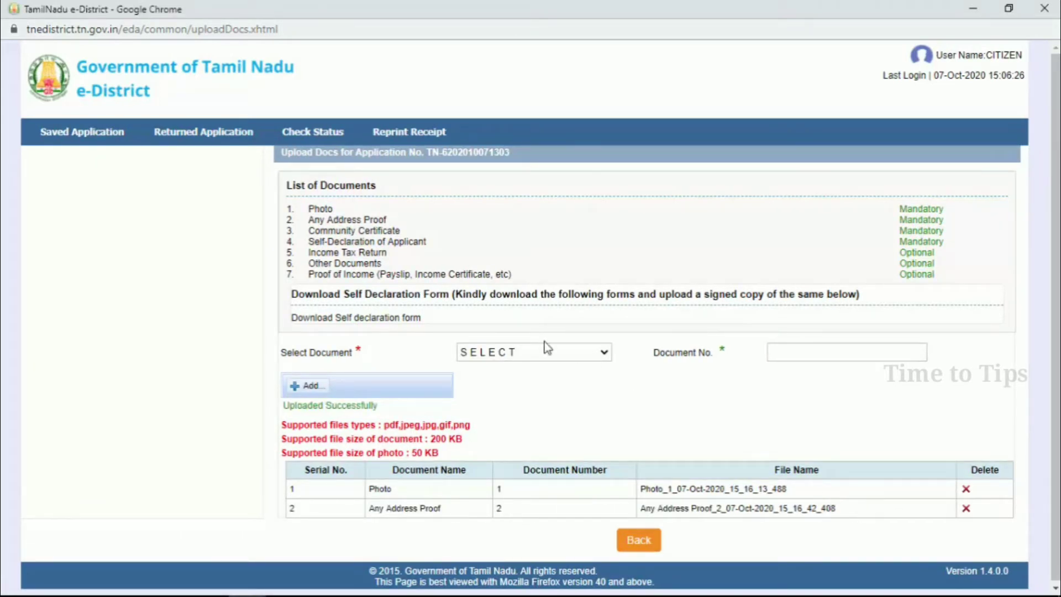
- Upload the Community image as Community Certificate, document number 3
triple_click(329, 232)
left_click(476, 352)
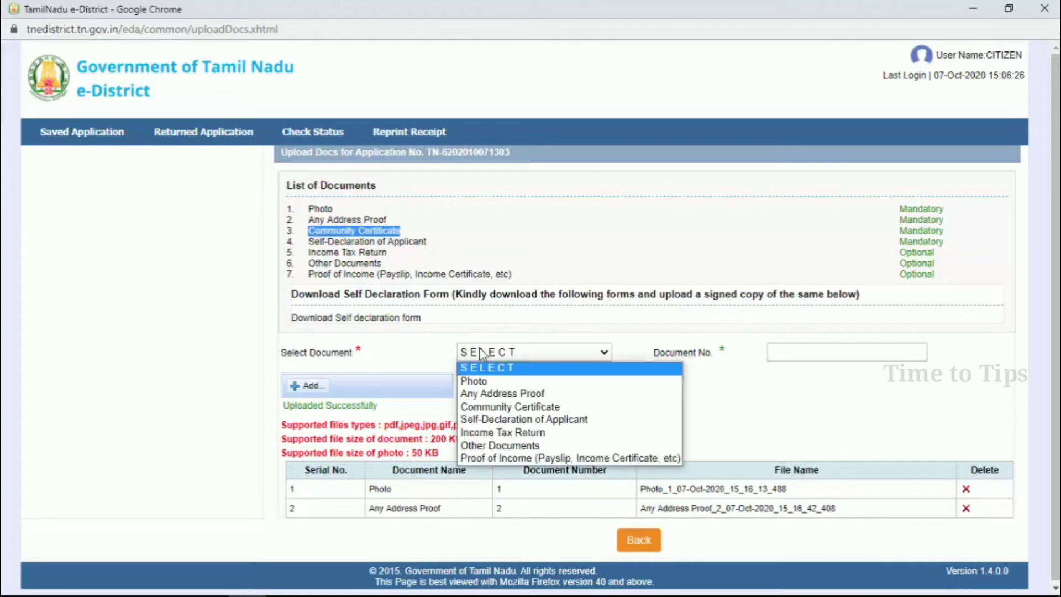
left_click(492, 409)
left_click(811, 352)
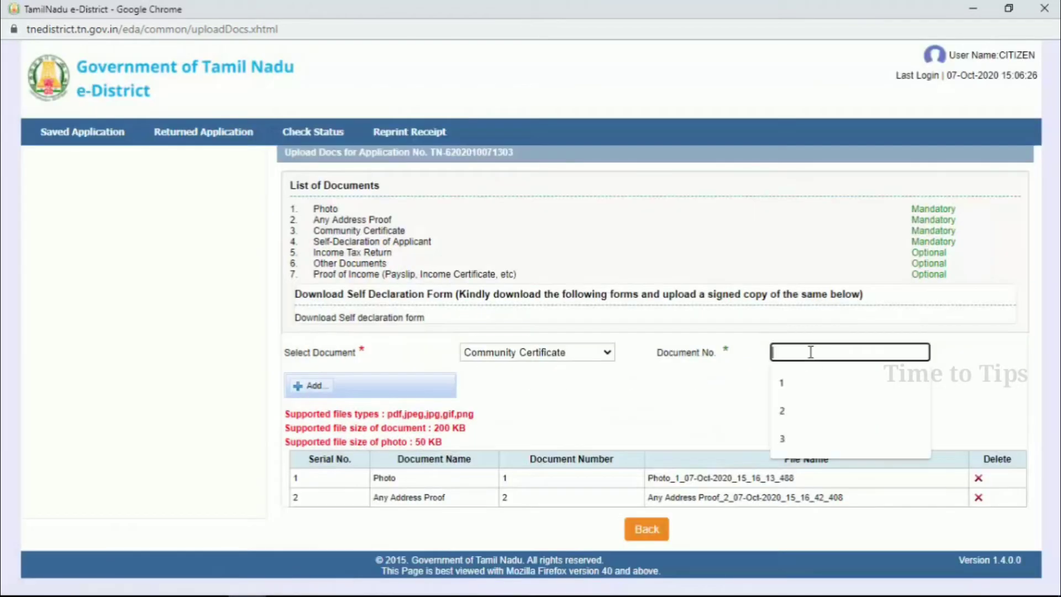
type("3")
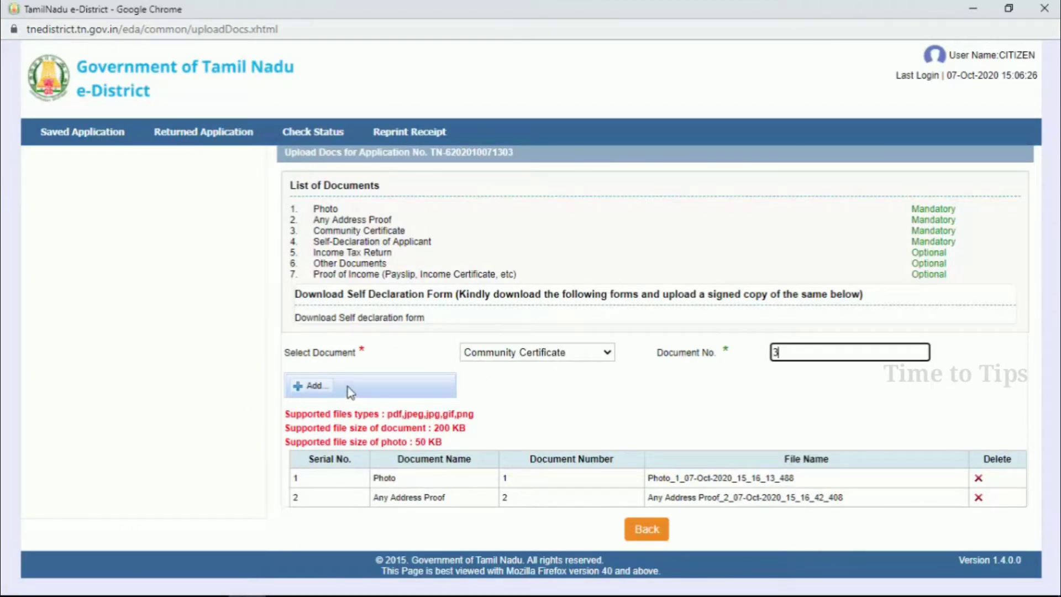
left_click(311, 390)
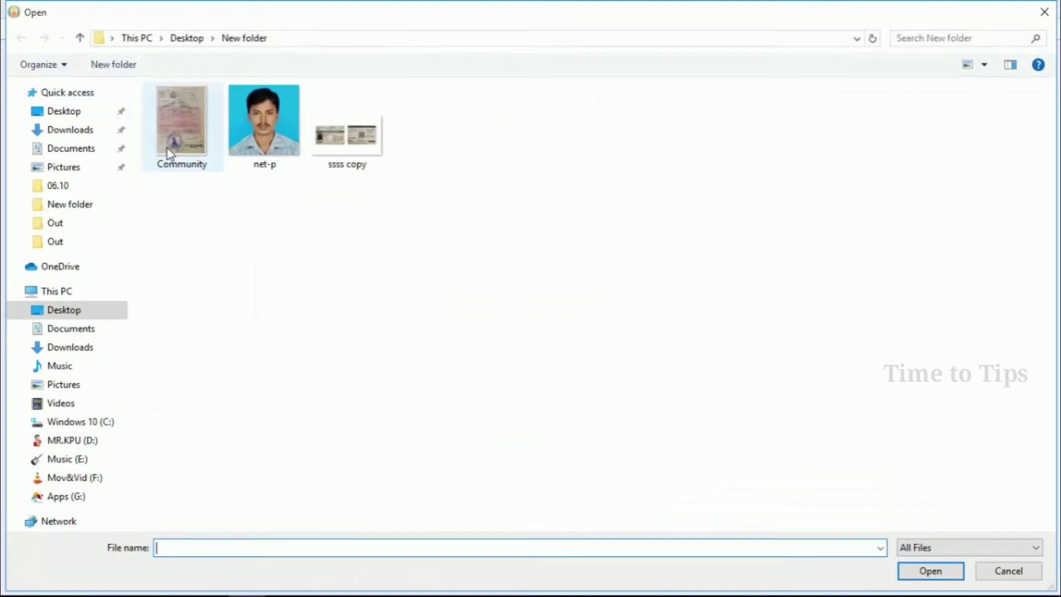
double_click(167, 148)
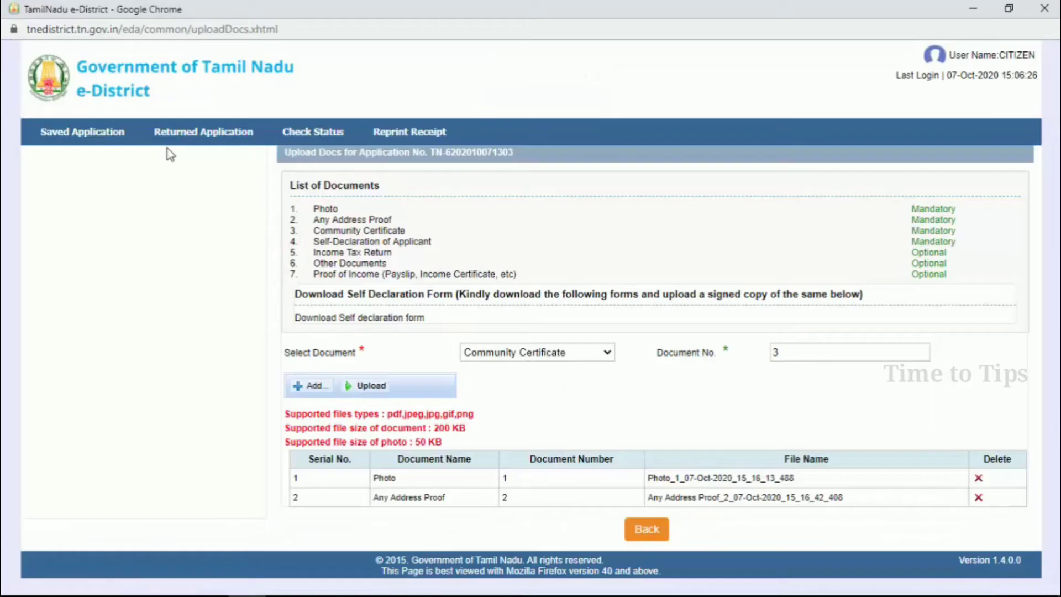
left_click(371, 390)
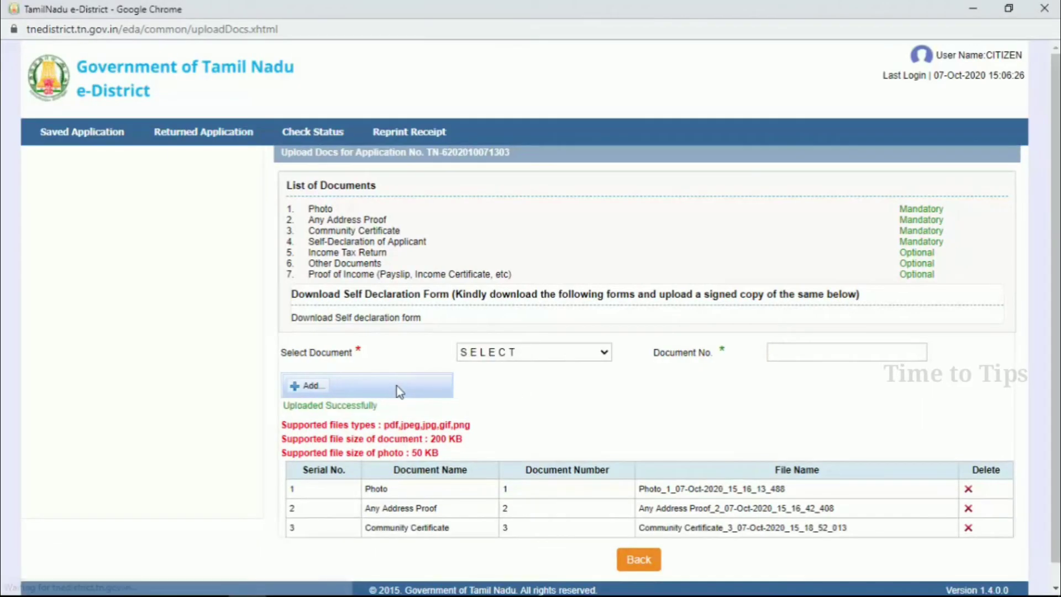
scroll(416, 403, "down", 1)
- Download the Self-Declaration of Applicant form PDF after checking the Community Certificate entry
left_click_drag(369, 506, 472, 508)
left_click(472, 508)
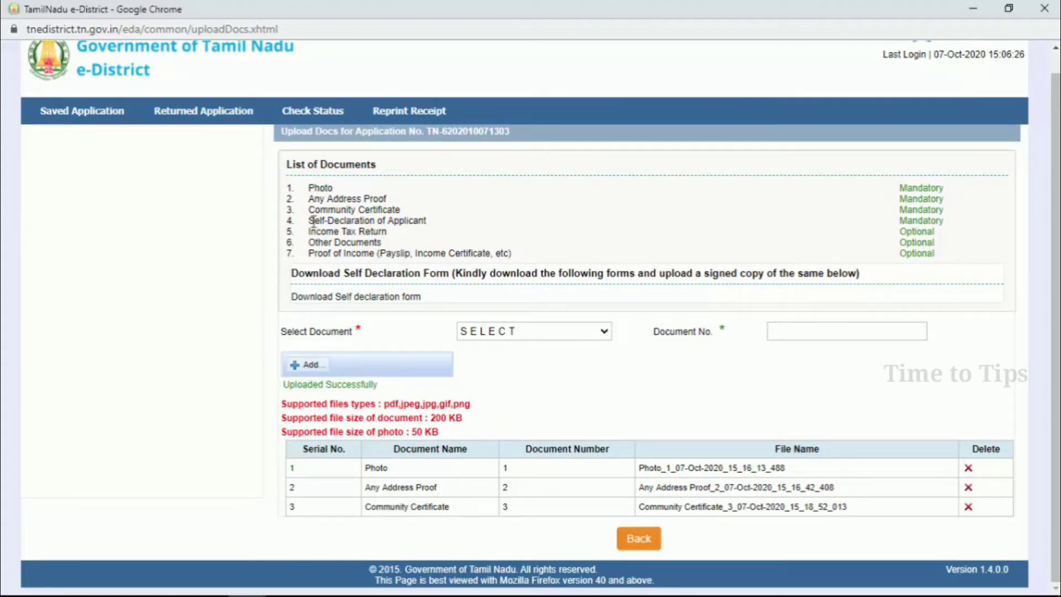
left_click_drag(308, 220, 445, 227)
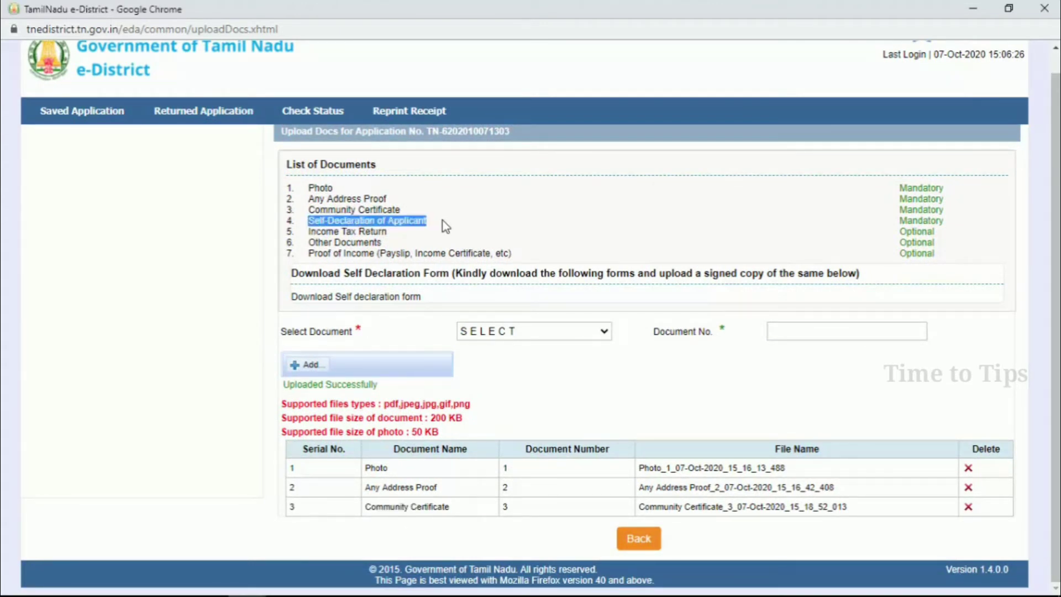
left_click(448, 218)
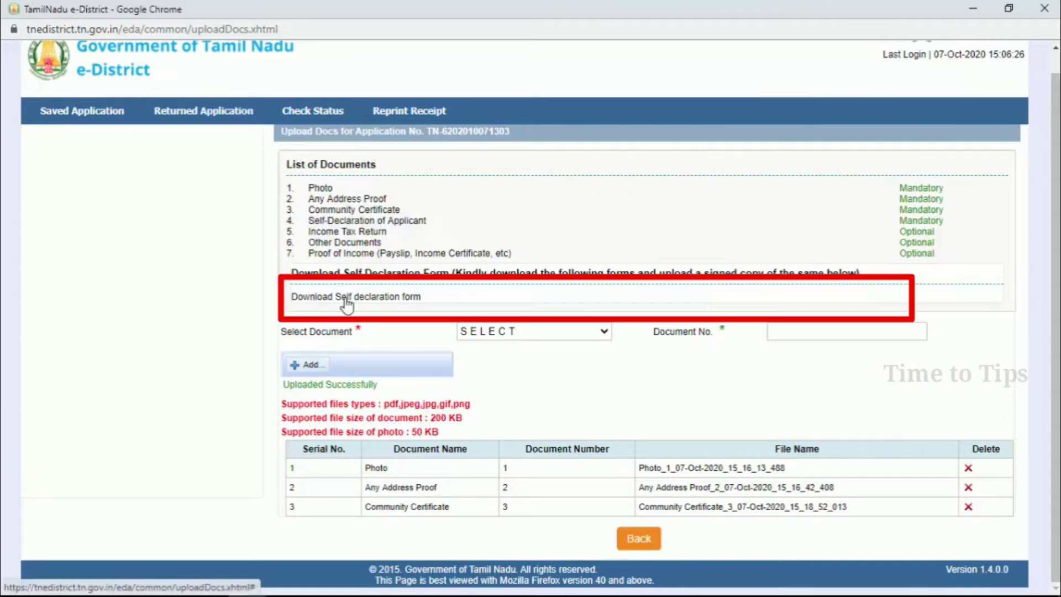
left_click(407, 299)
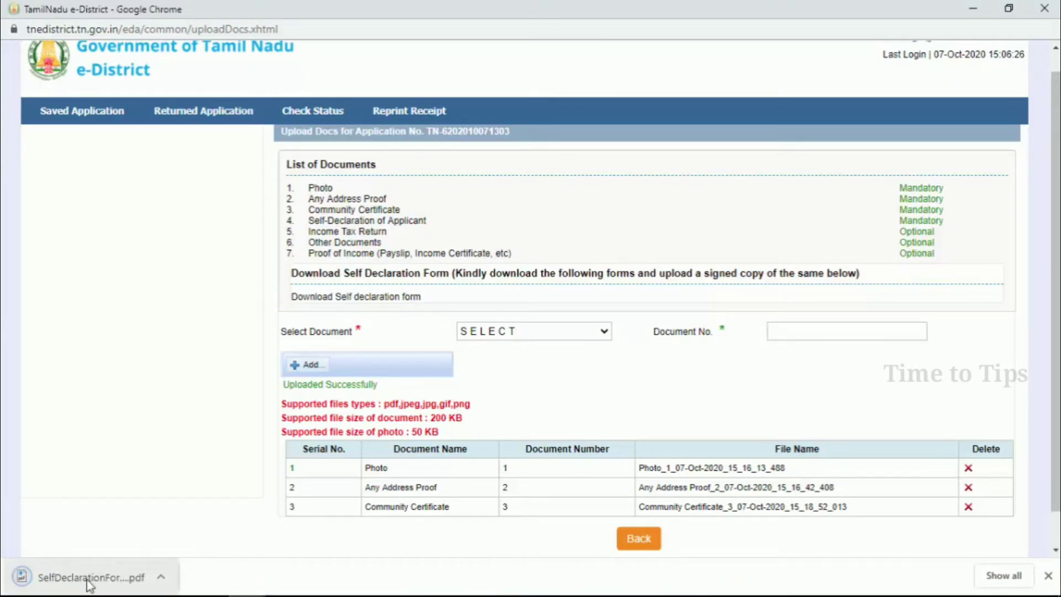
left_click_drag(85, 579, 415, 268)
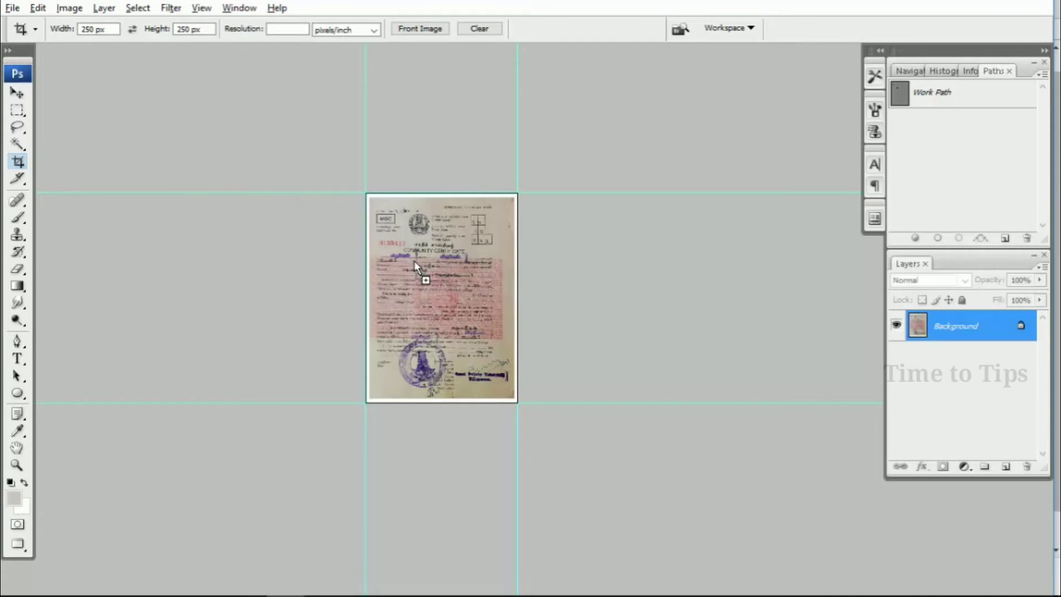
- Import the self-declaration PDF into Photoshop as an image
left_click_drag(414, 261, 414, 261)
left_click(686, 405)
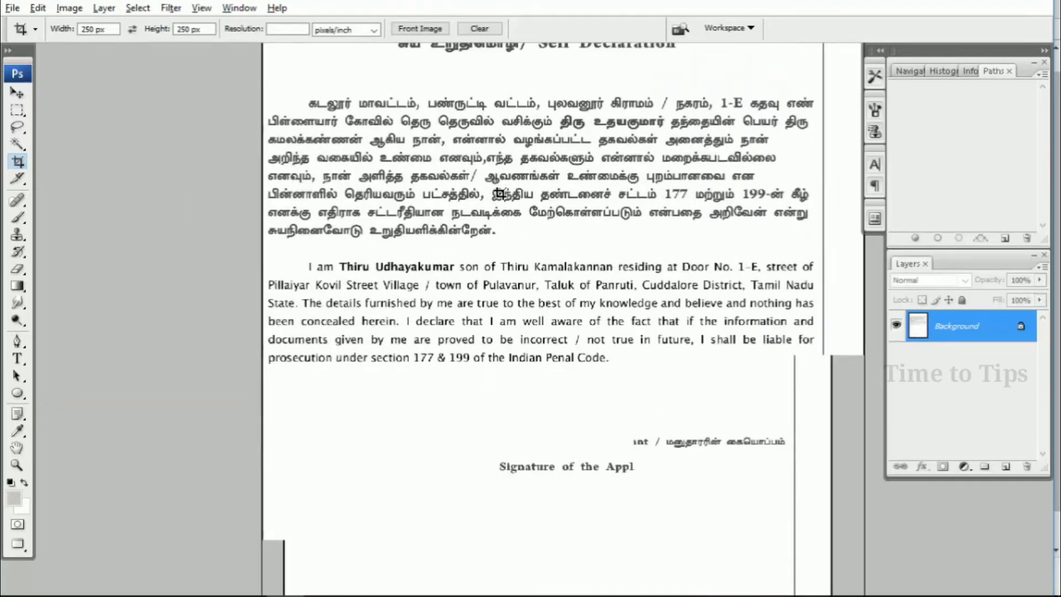
scroll(486, 200, "down", 5)
scroll(530, 320, "down", 2)
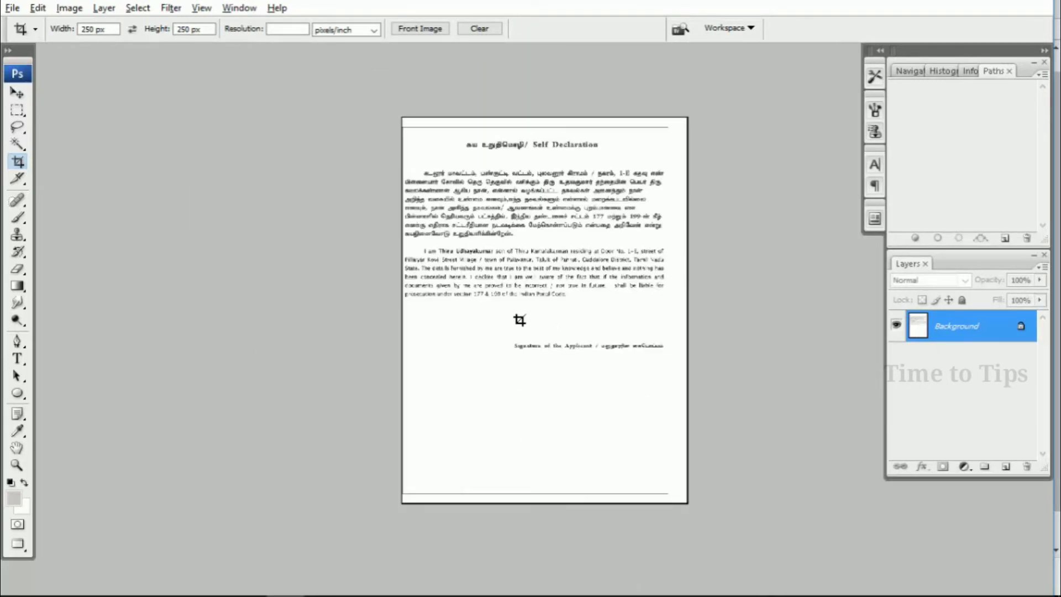
- Copy the signature and place it just above the Signature of the Applicant line
key("w")
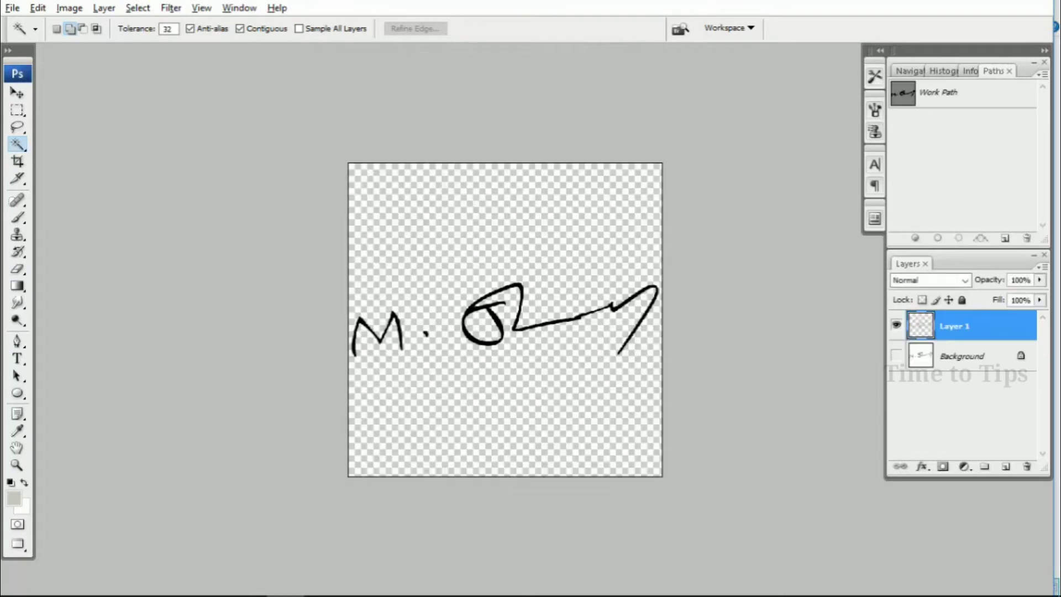
key("ctrl+a")
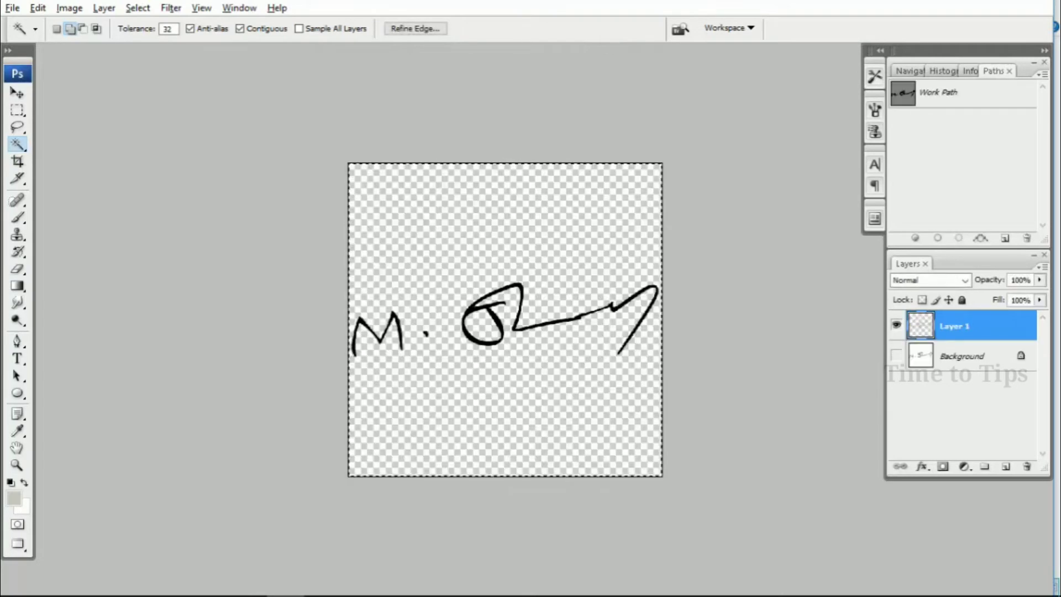
key("ctrl+Tab")
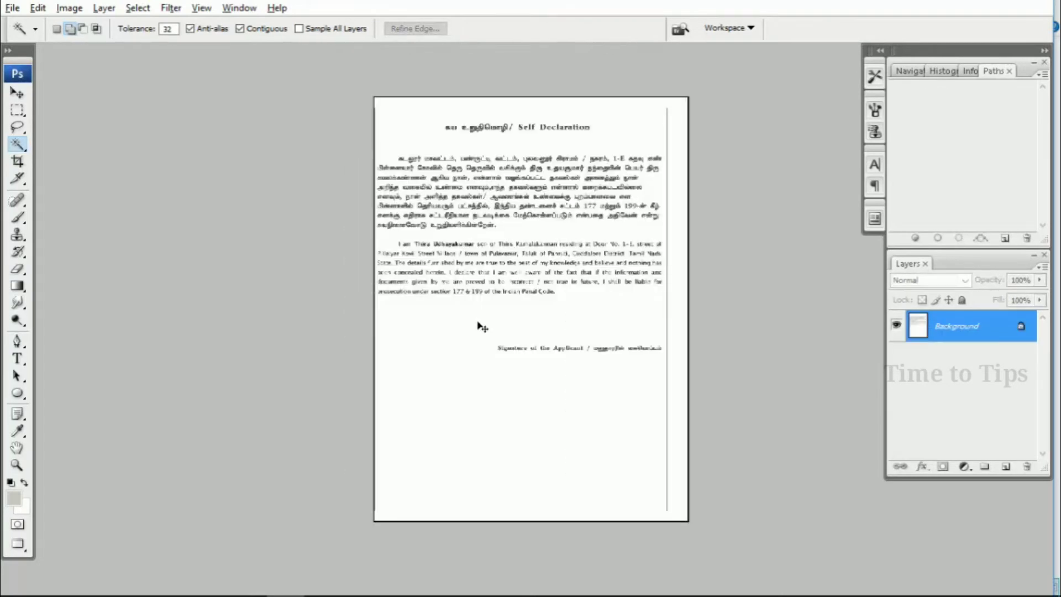
key("ctrl+v")
key("v")
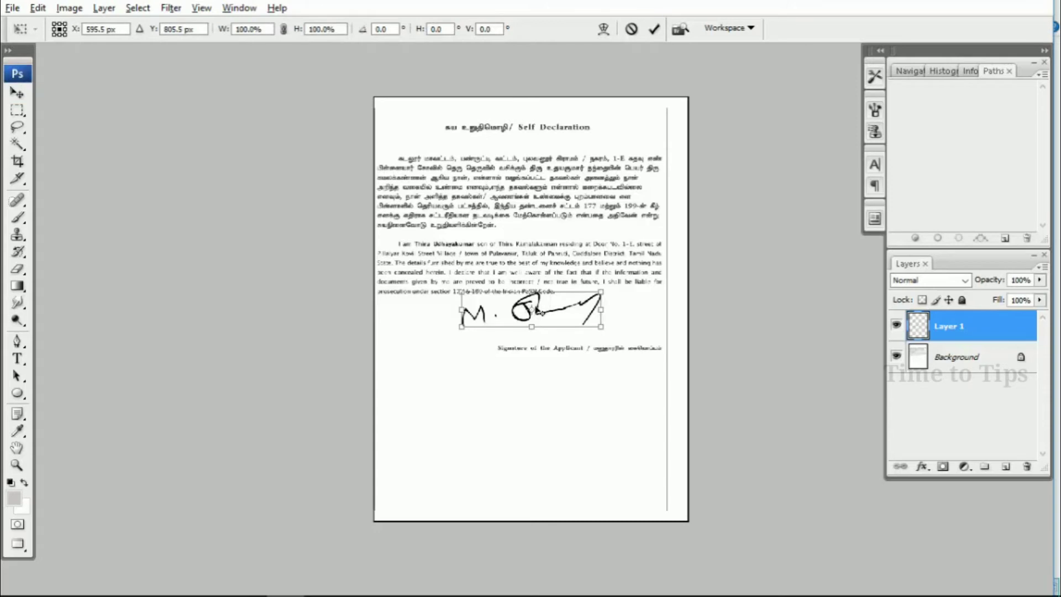
left_click_drag(543, 315, 591, 327)
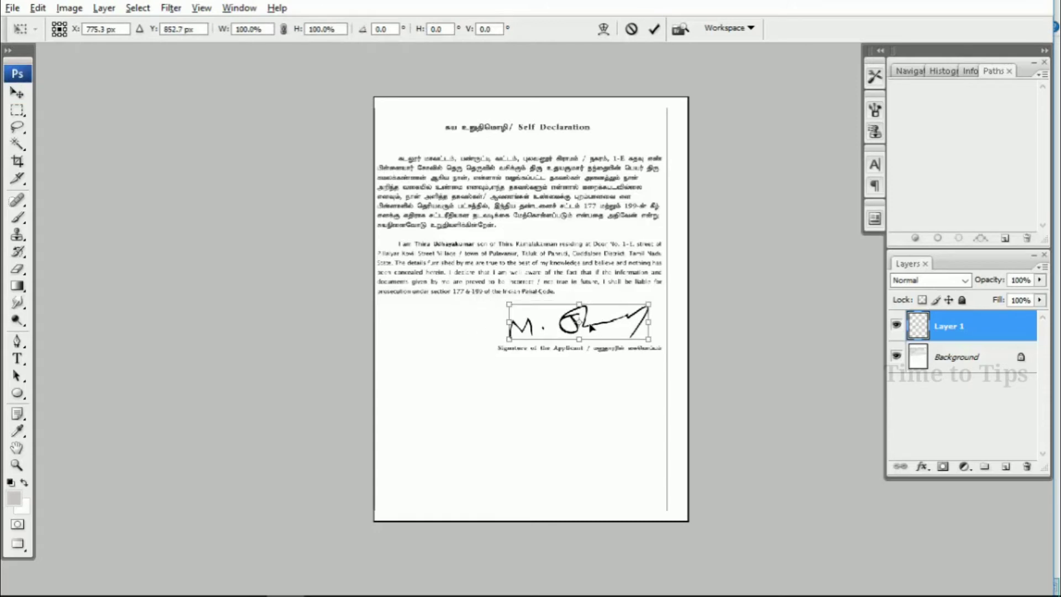
key("Return")
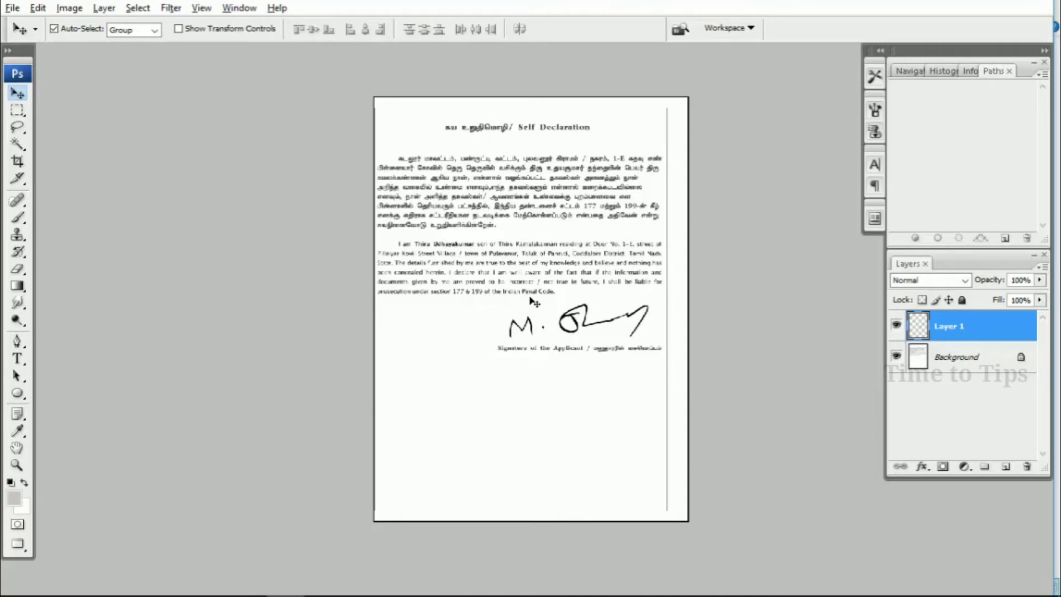
key("ctrl+shift+s")
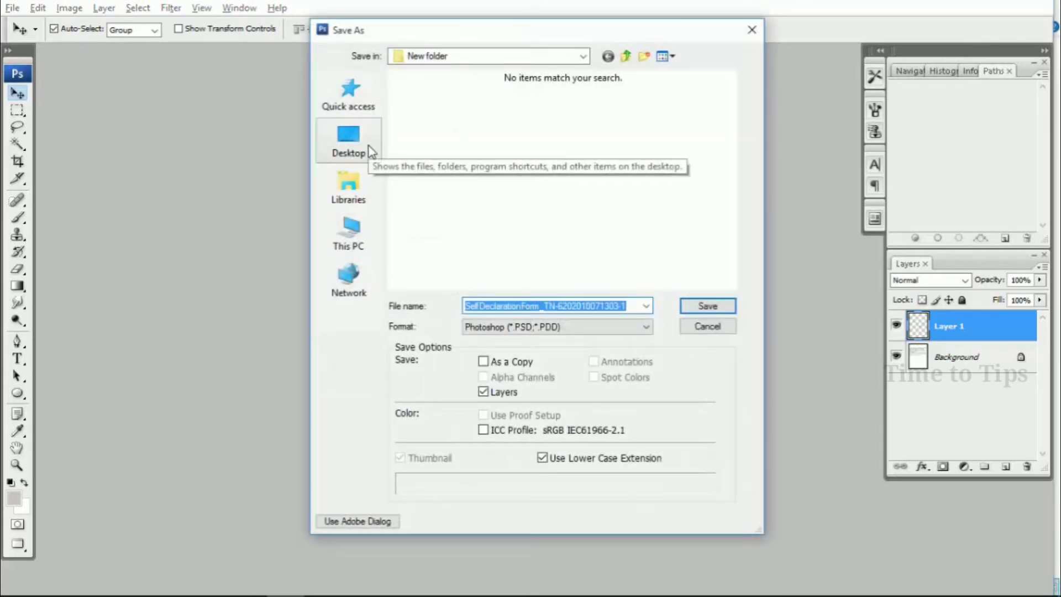
- Save the signed form as a JPEG in Desktop > New folder at quality 6 (Medium)
left_click(348, 141)
double_click(602, 172)
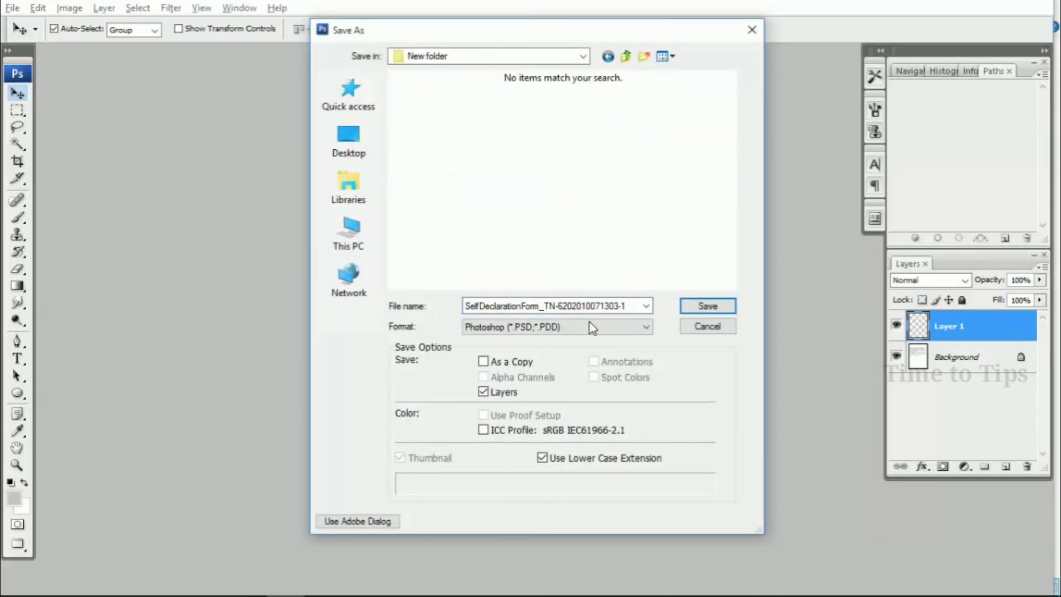
left_click(607, 327)
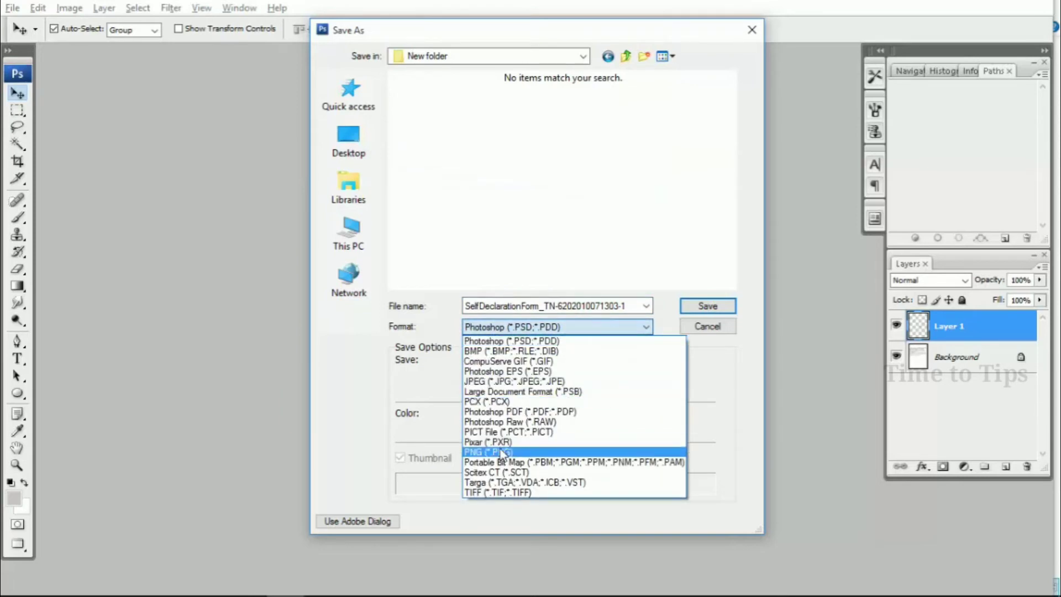
left_click(514, 381)
left_click(698, 307)
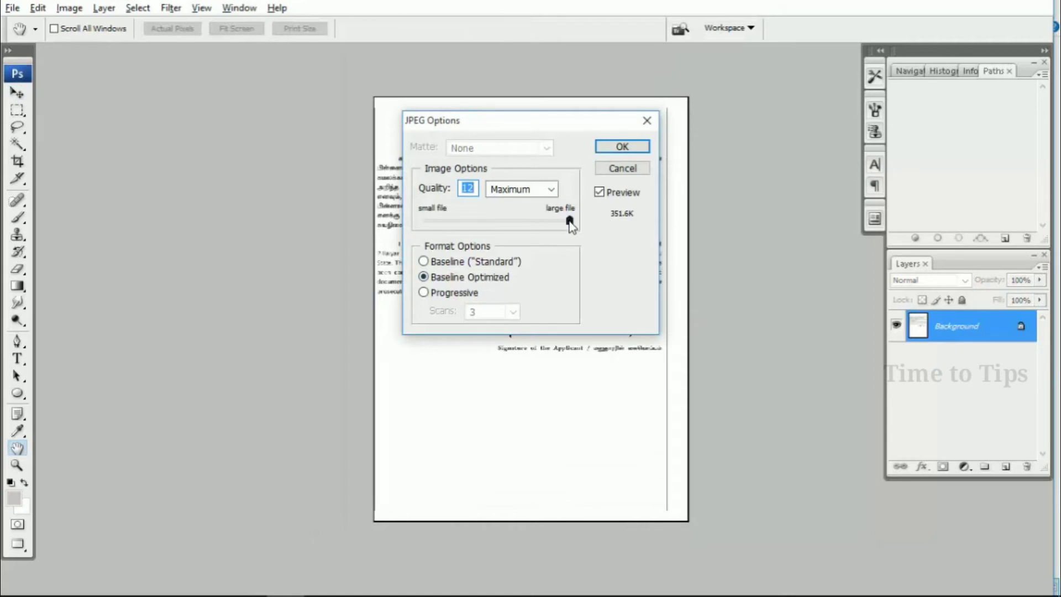
left_click_drag(569, 221, 476, 221)
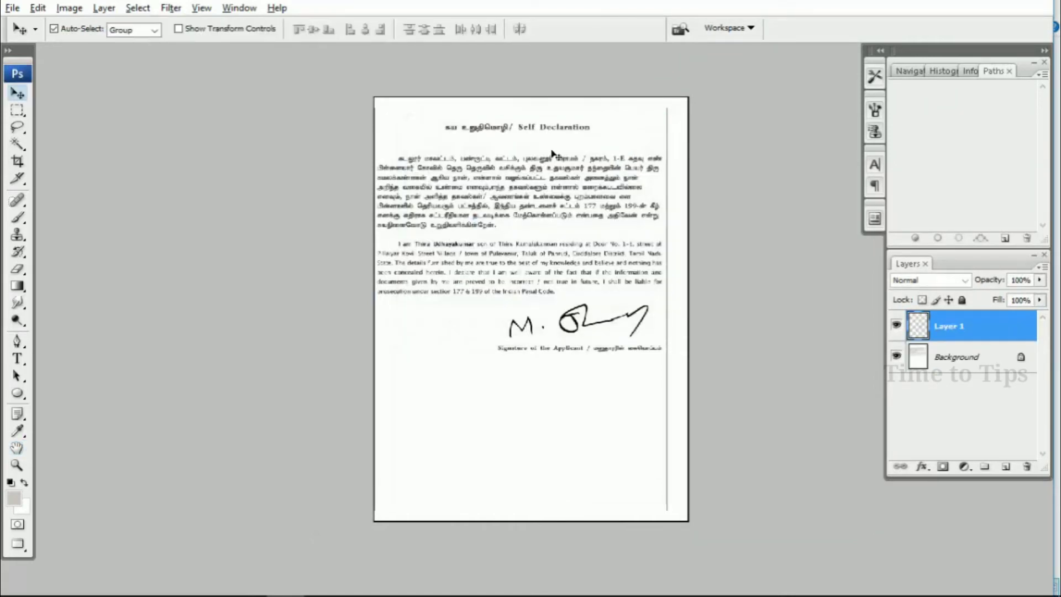
- Back on the e-District upload page, choose Self-Declaration of Applicant as the document type
mouse_move(258, 584)
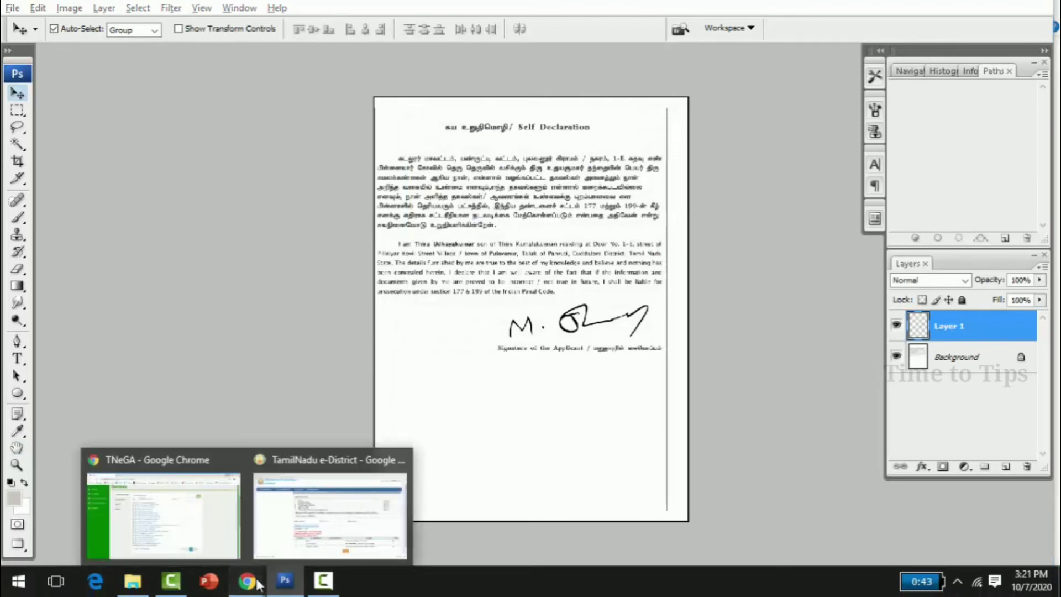
left_click(328, 535)
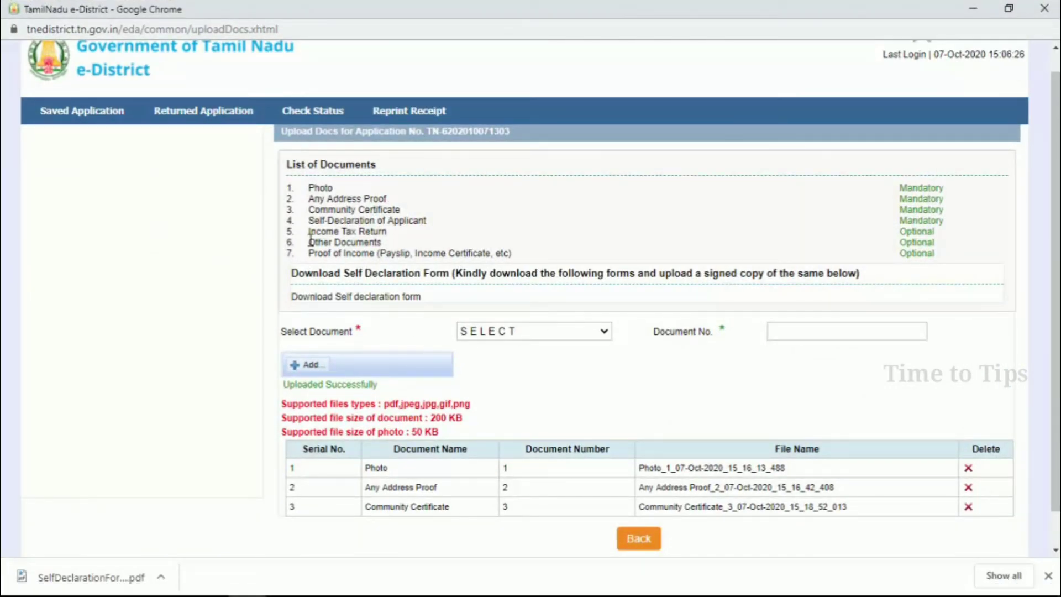
left_click_drag(308, 221, 439, 224)
left_click(431, 226)
left_click(493, 335)
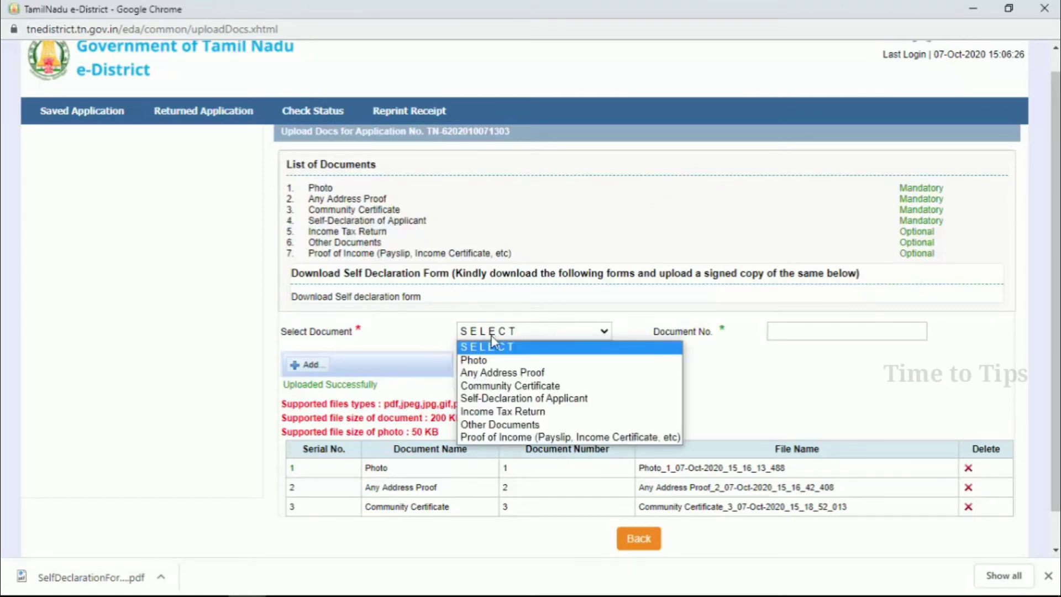
left_click(490, 400)
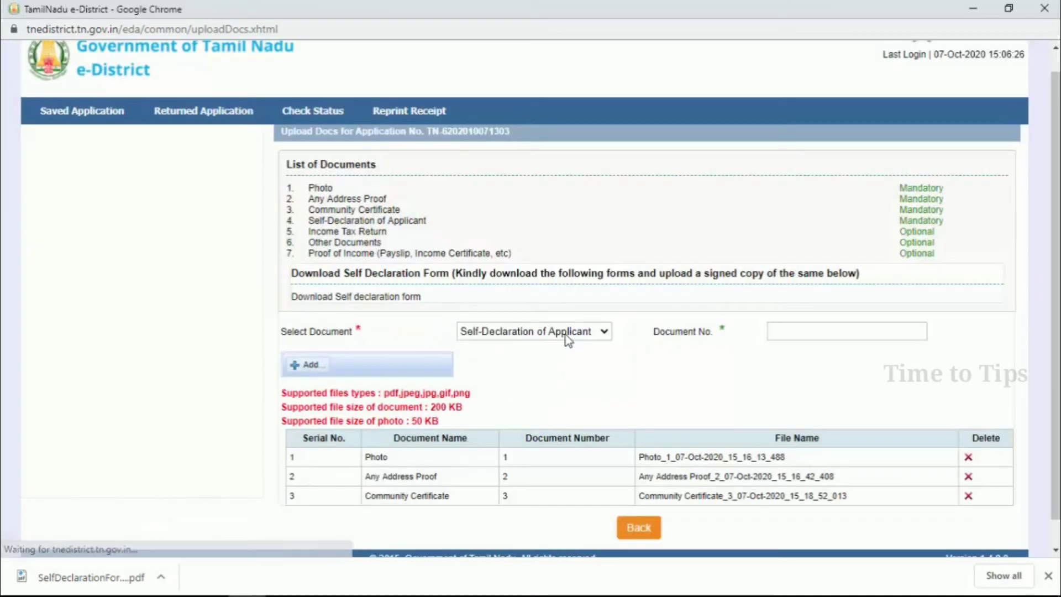
- Enter document number 4, attach the signed self-declaration file and upload it
left_click(816, 331)
left_click(816, 331)
left_click(817, 331)
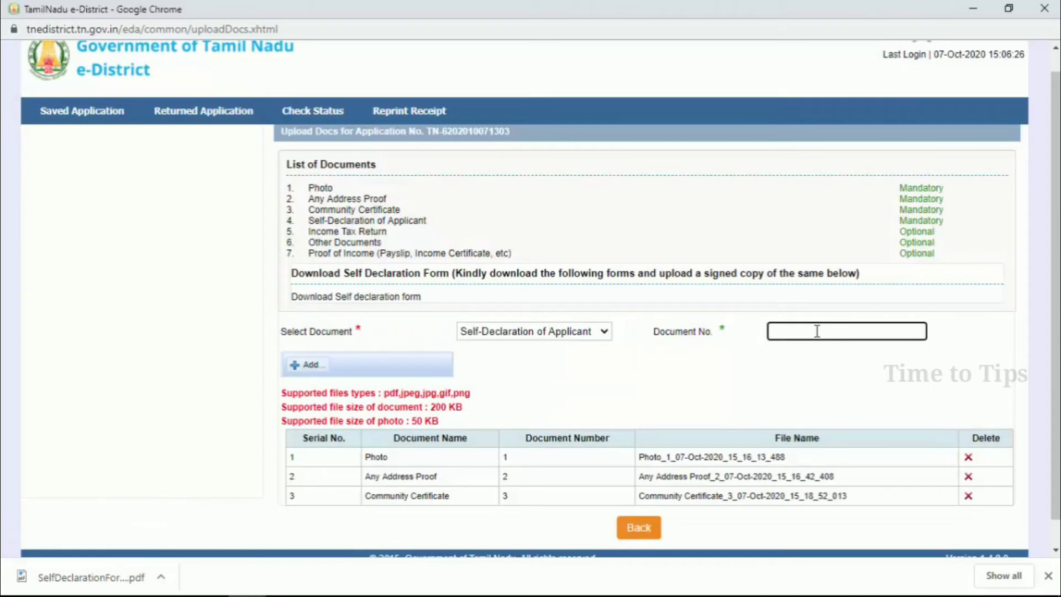
left_click(308, 366)
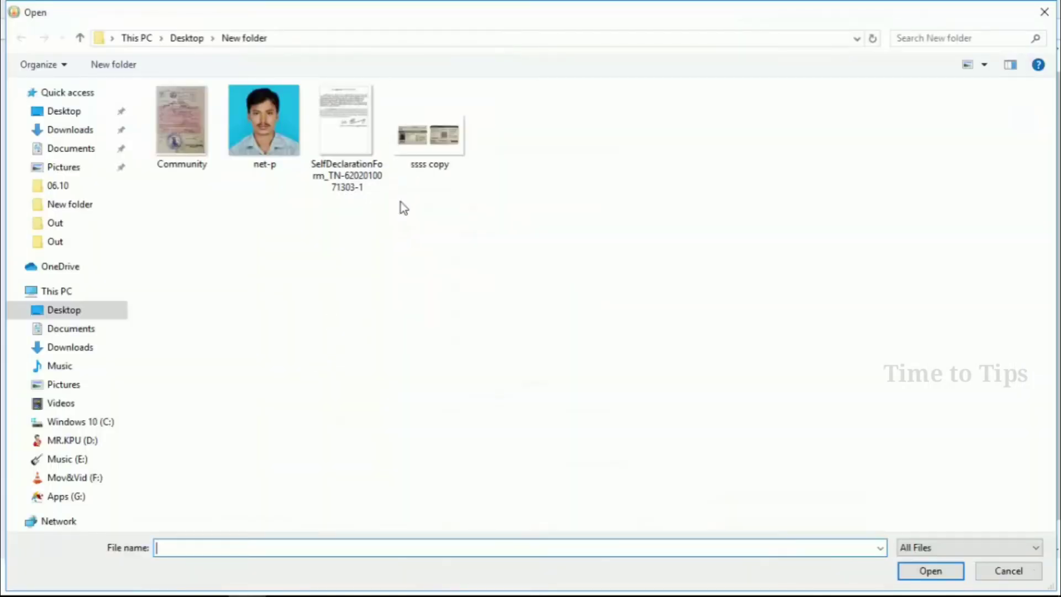
double_click(339, 136)
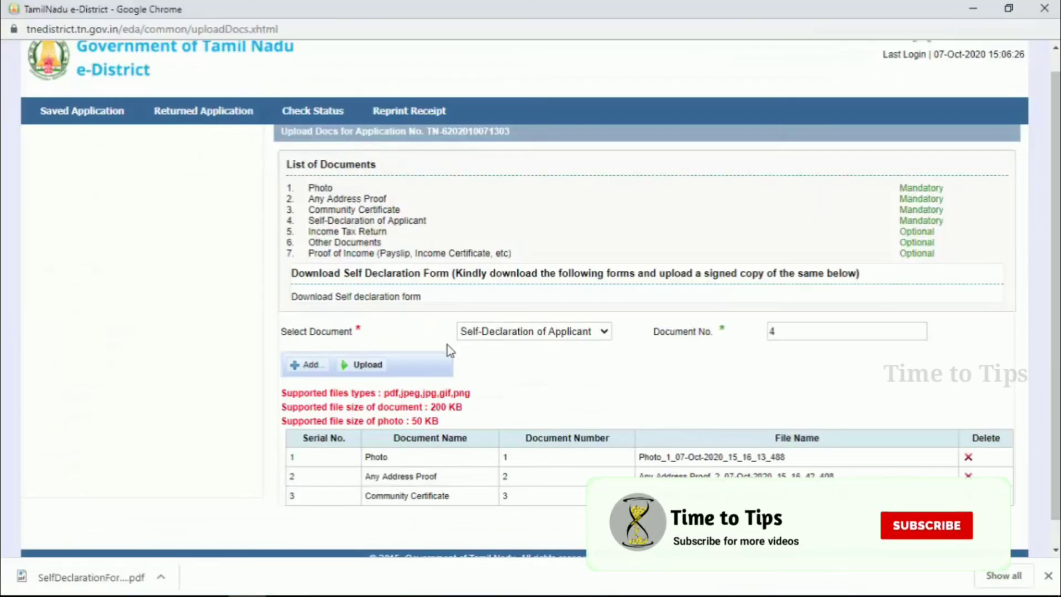
left_click(367, 365)
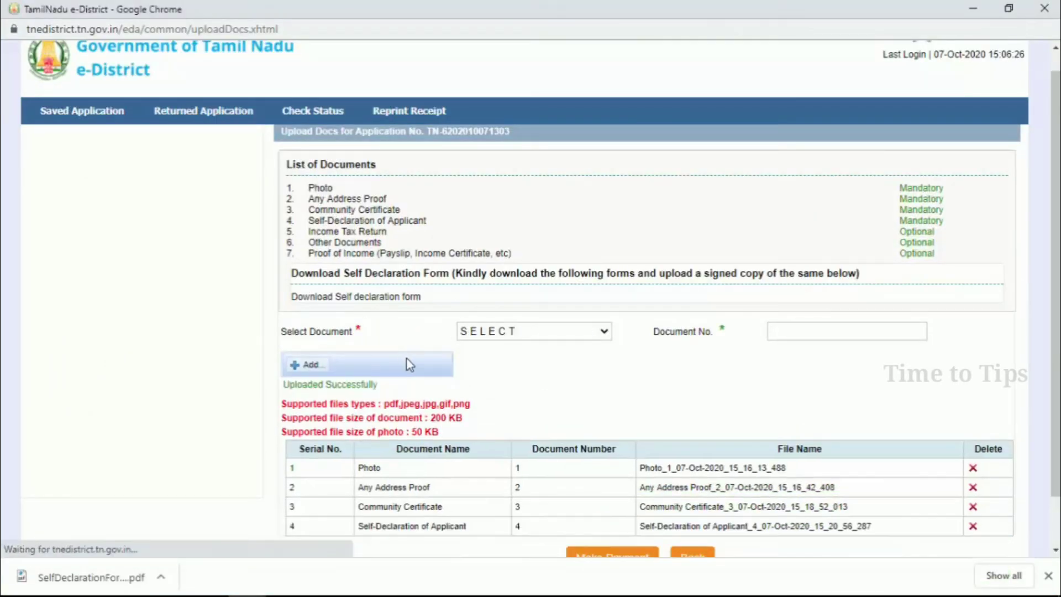
scroll(445, 373, "down", 1)
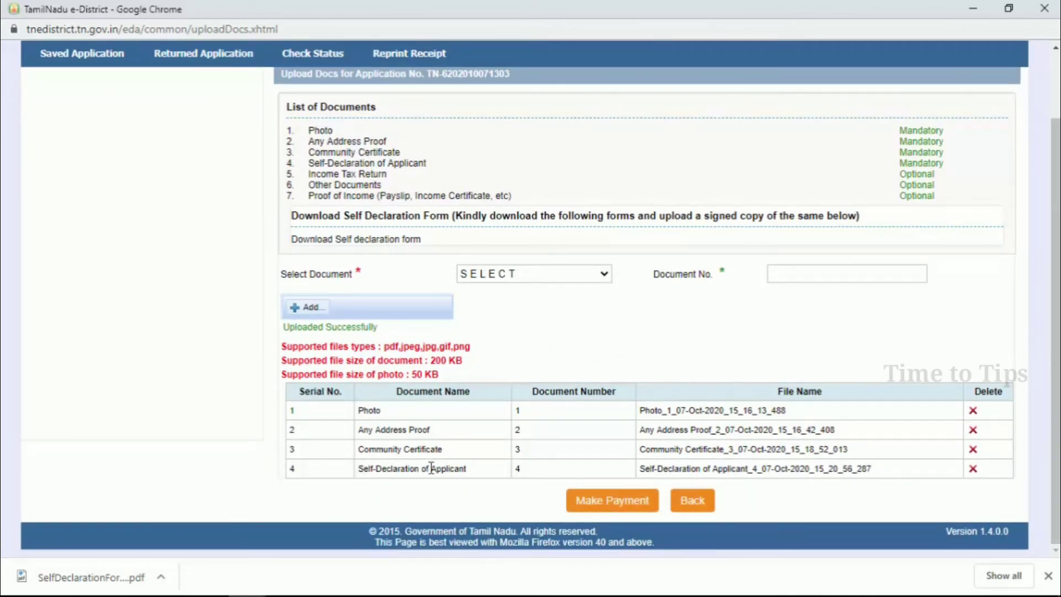
left_click_drag(431, 468, 645, 475)
- Agree to the Terms and Conditions and proceed with the ₹60 online payment
left_click(815, 493)
left_click(638, 507)
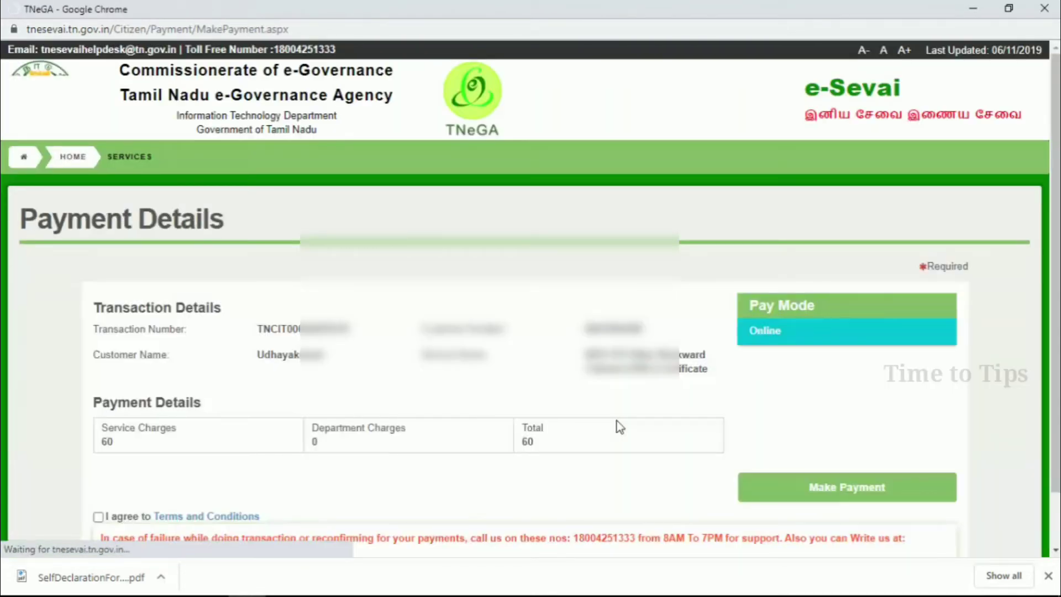
scroll(619, 426, "down", 1)
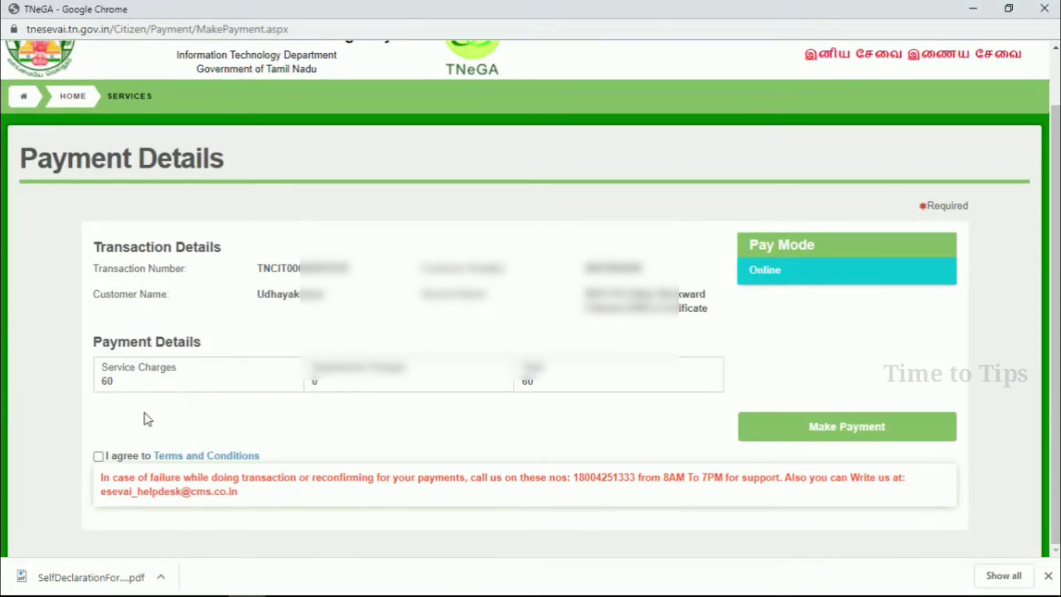
left_click(98, 456)
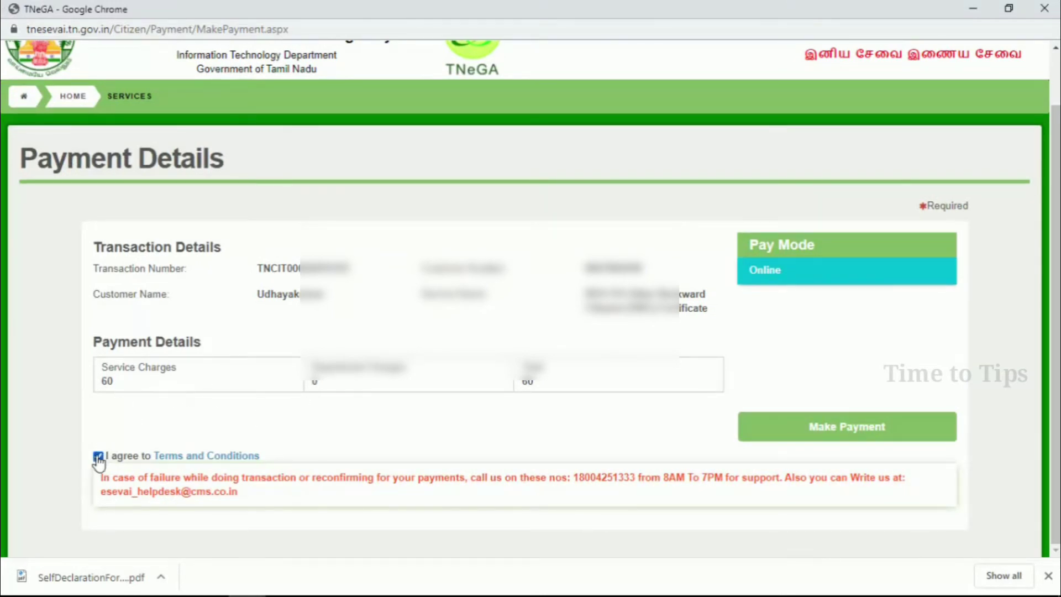
left_click(816, 432)
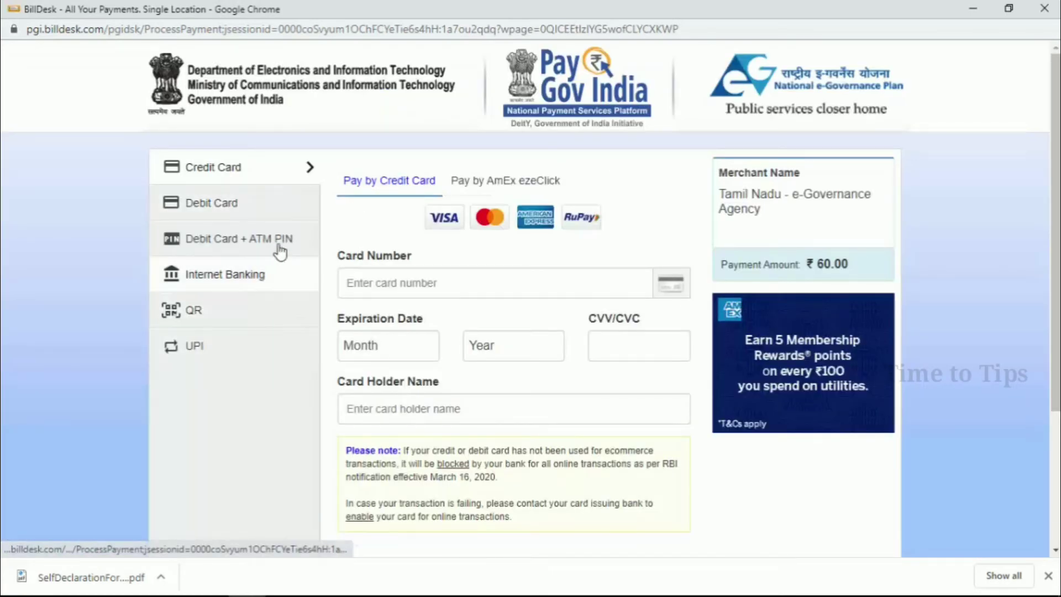
- Pay ₹60.00 by card, authorise it with the bank one-time password, and decline saving the password
scroll(666, 301, "down", 1)
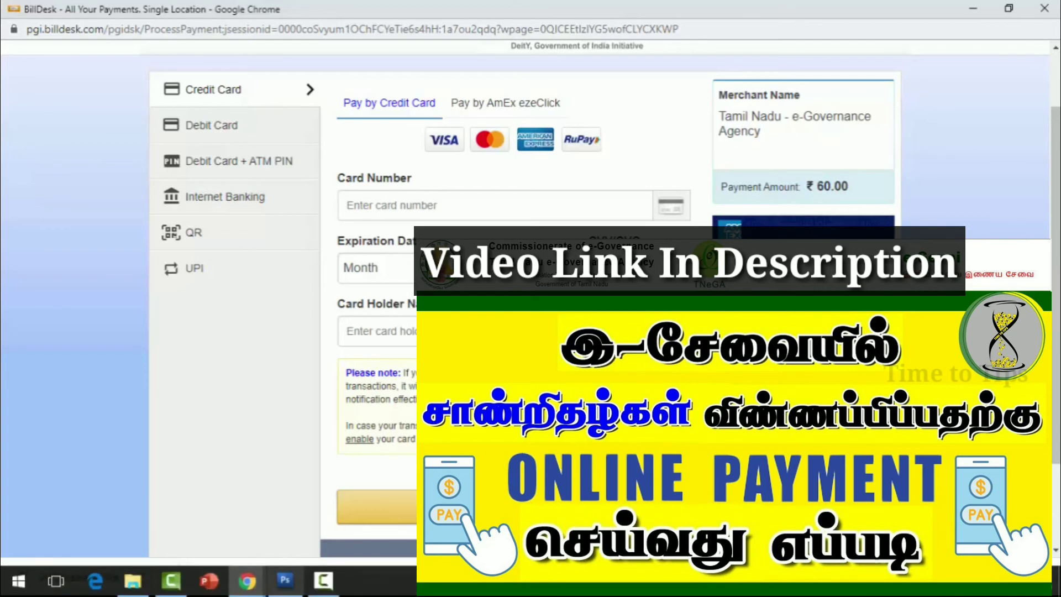
left_click(325, 591)
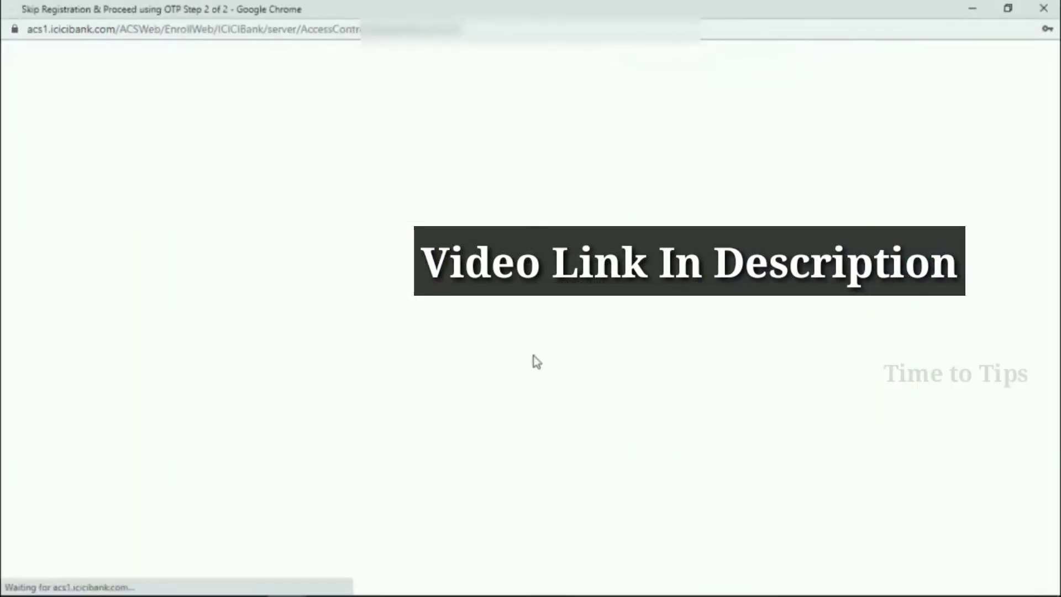
left_click(529, 343)
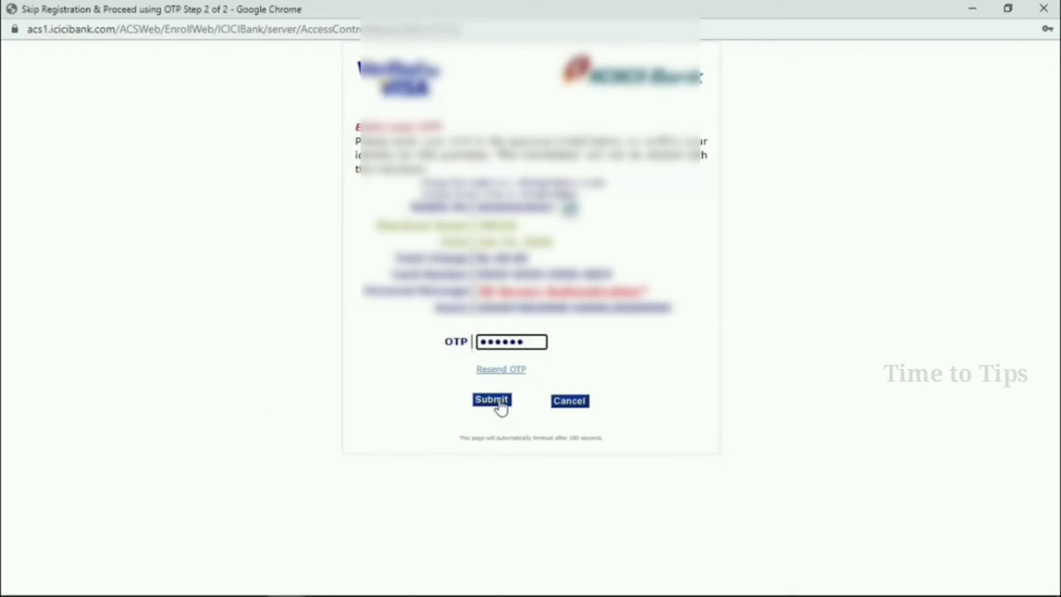
left_click(500, 402)
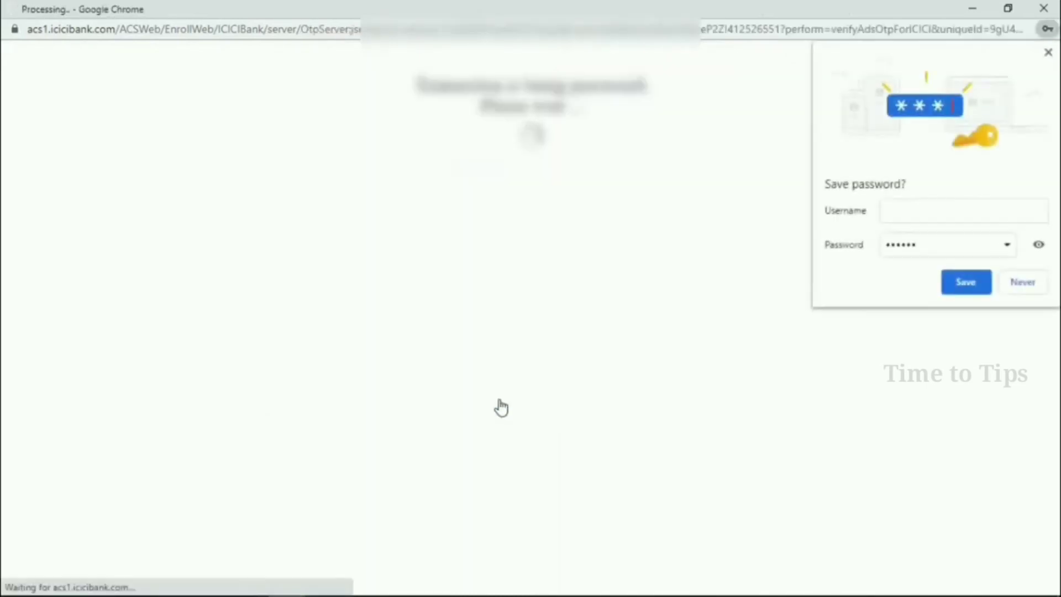
left_click(1013, 289)
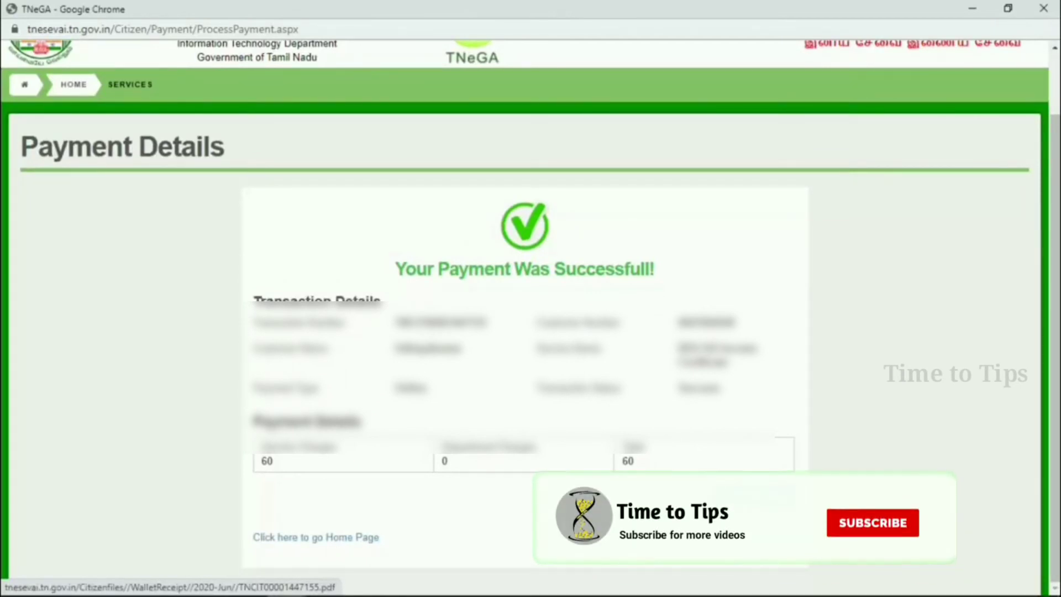
- Open the ₹60.00 payment receipt as a PDF and scroll through it
left_click(756, 495)
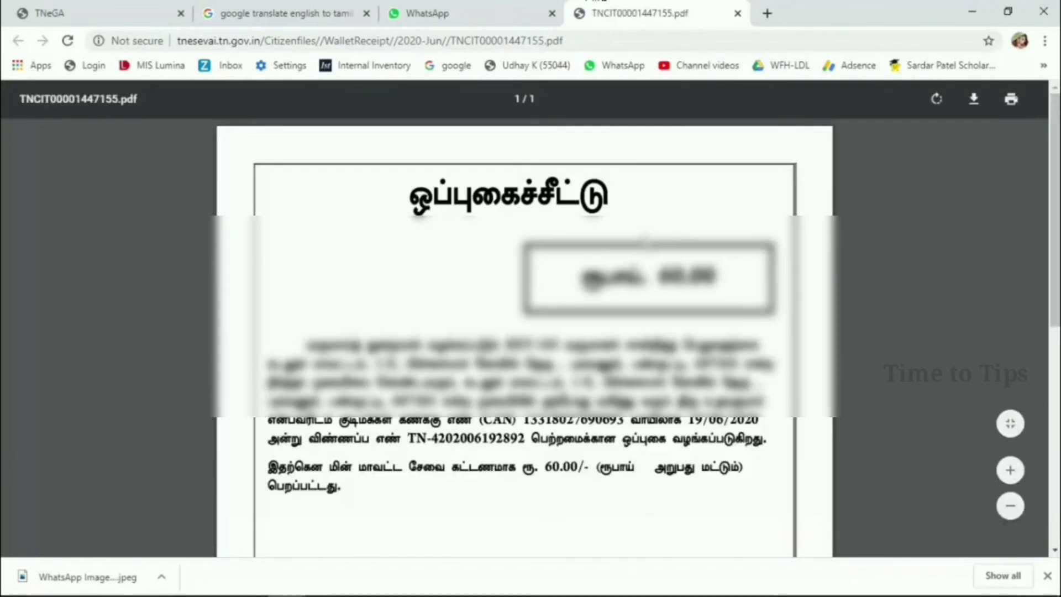
scroll(524, 331, "down", 1)
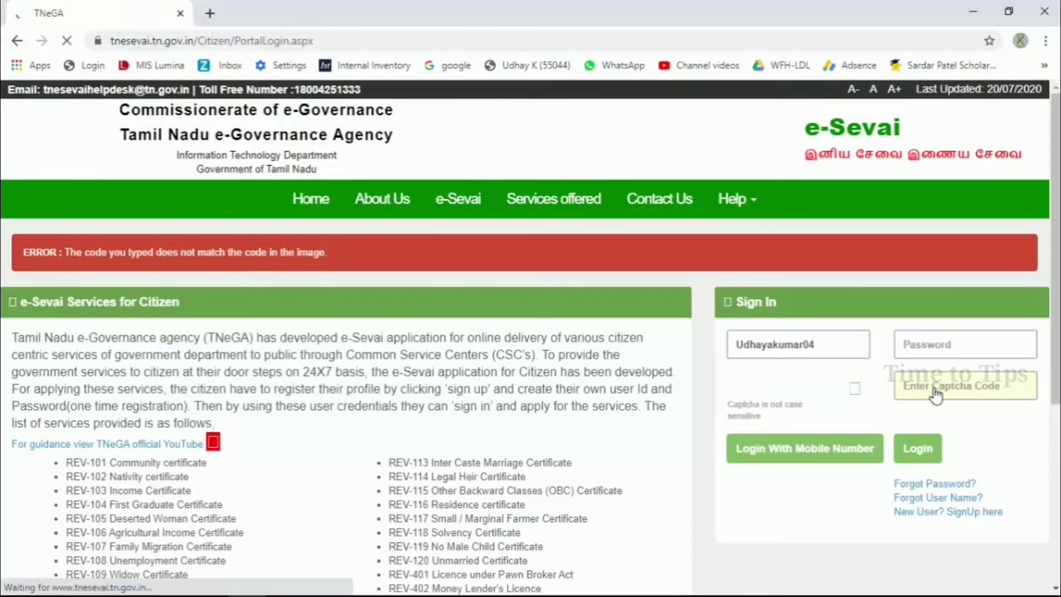
- Enter the new captcha code and log in to the citizen account
left_click(930, 381)
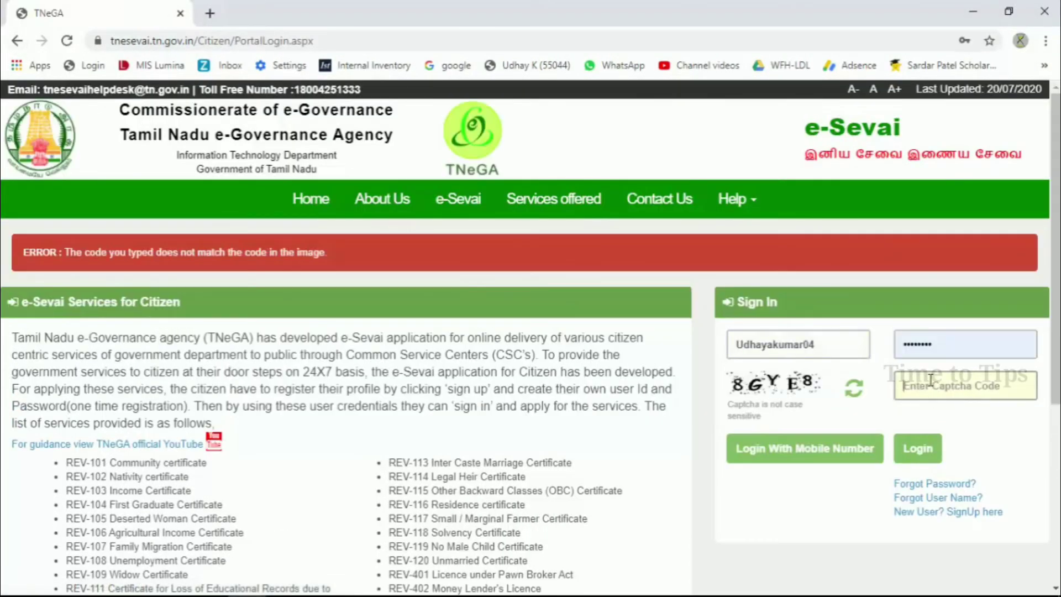
type("8GYE8")
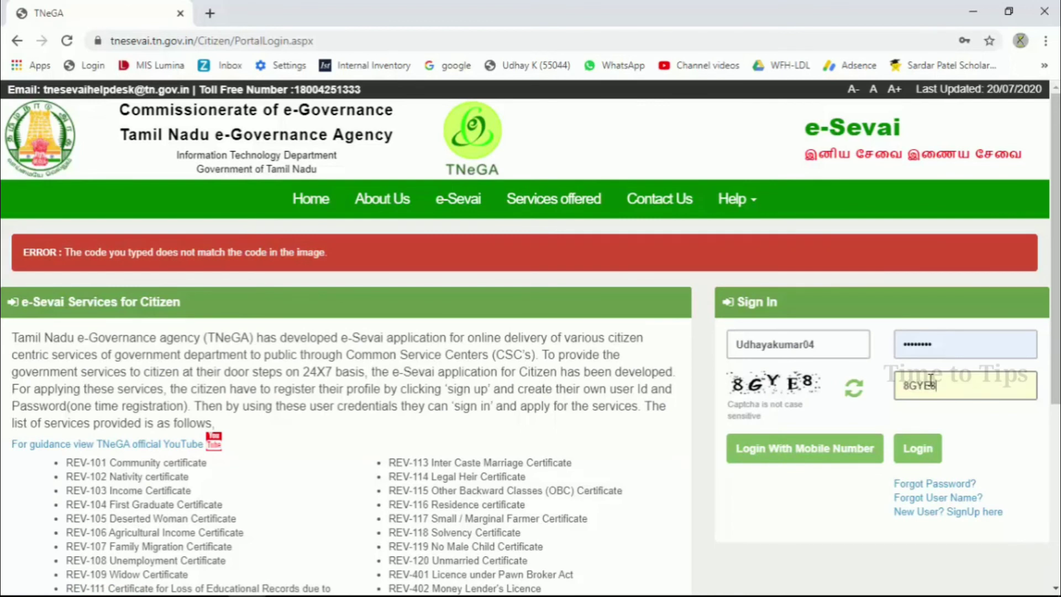
left_click(920, 447)
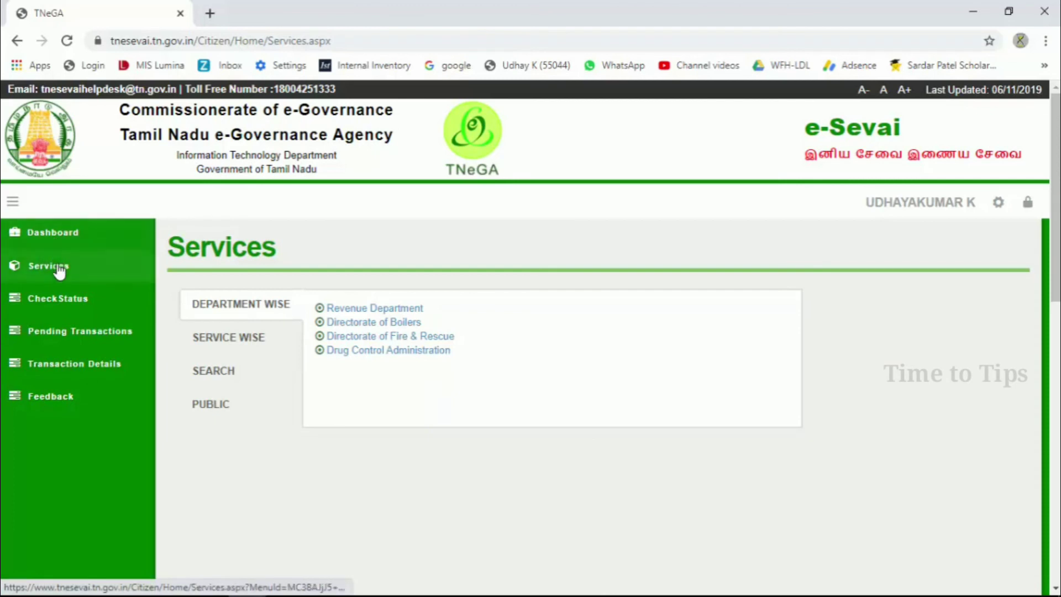
- On Check Status, paste the OBC application number and fetch its current status
left_click(57, 306)
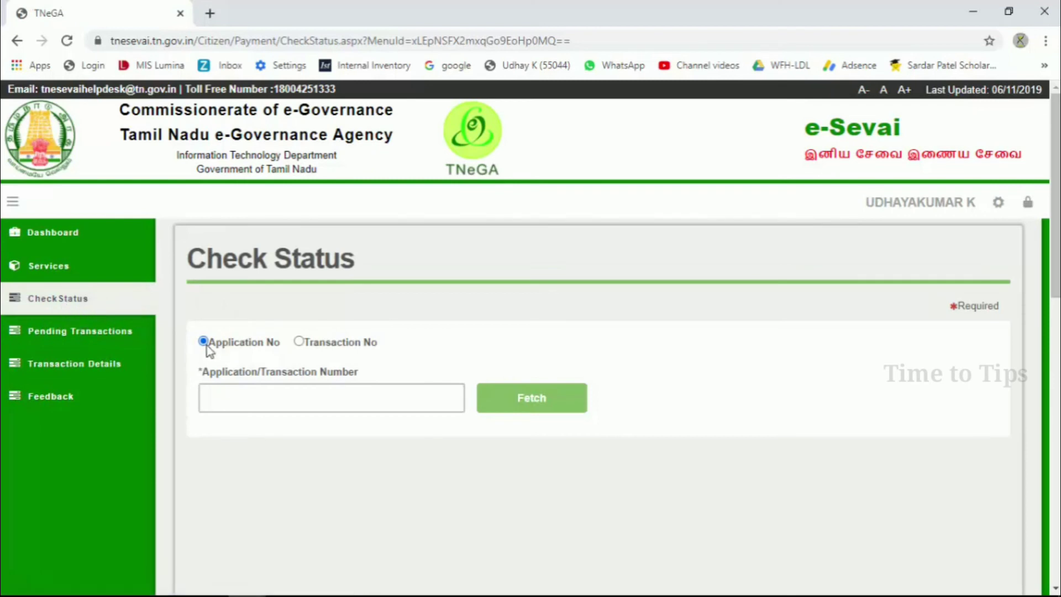
left_click(235, 401)
right_click(240, 402)
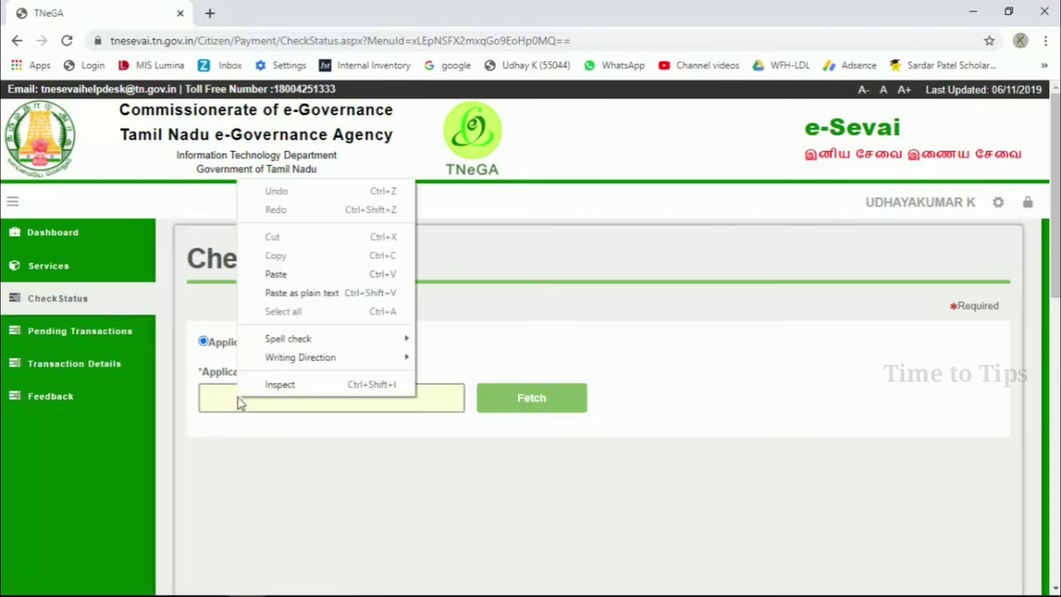
left_click(284, 274)
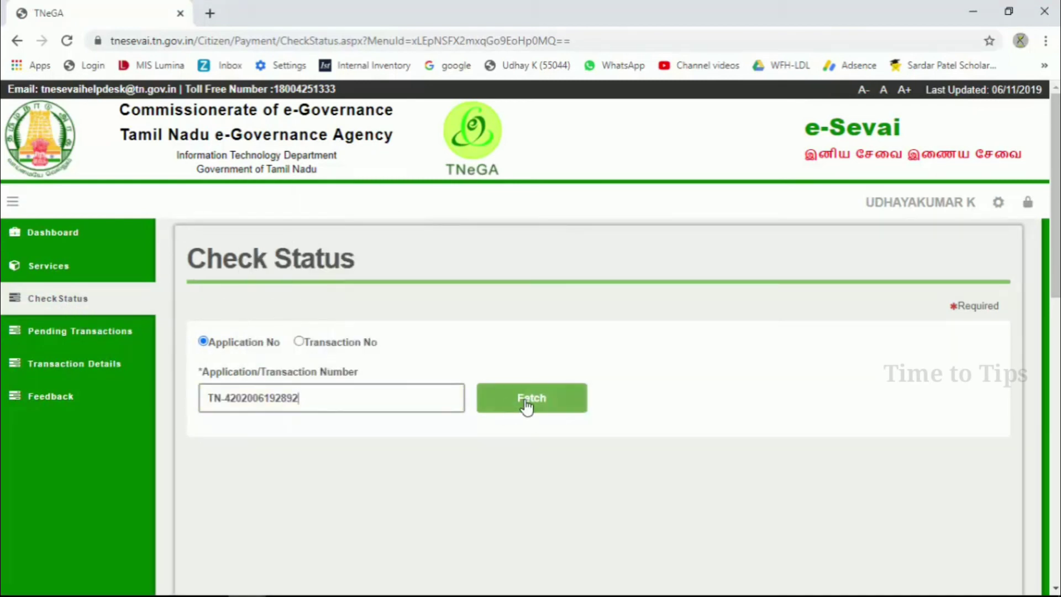
left_click(526, 404)
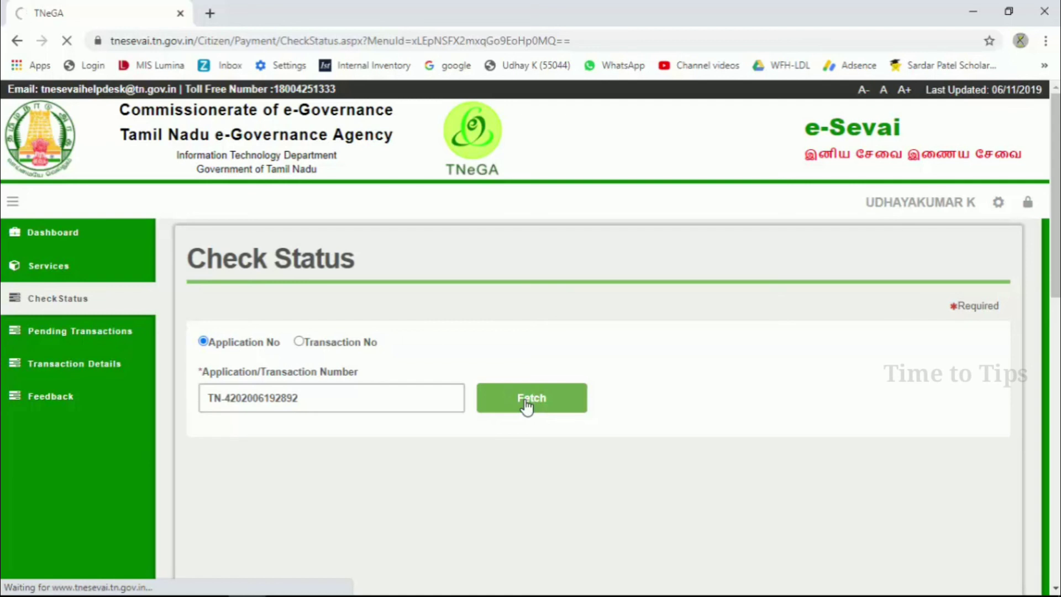
scroll(527, 407, "down", 2)
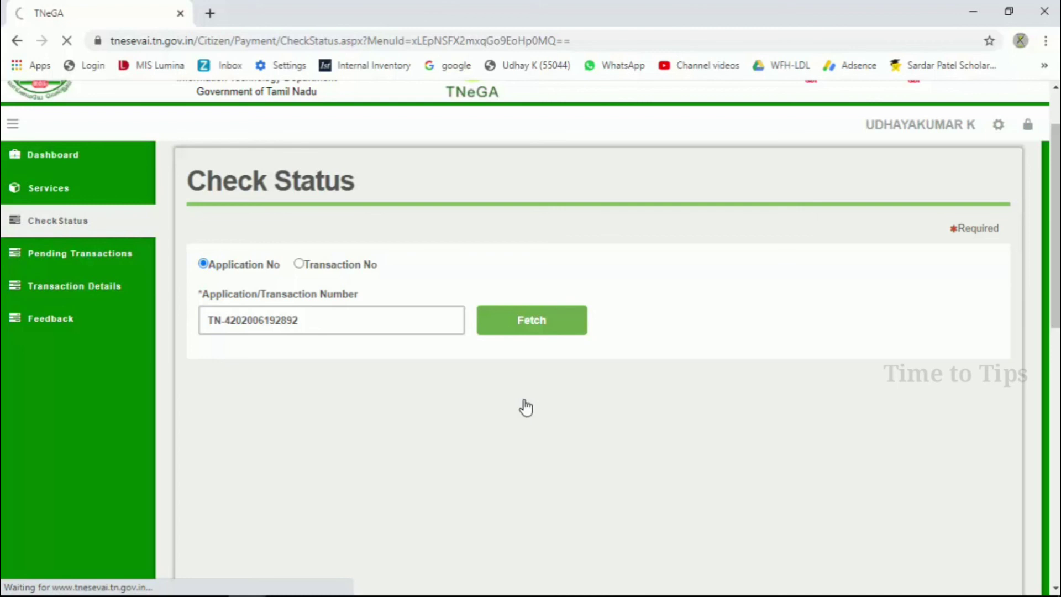
scroll(525, 408, "up", 2)
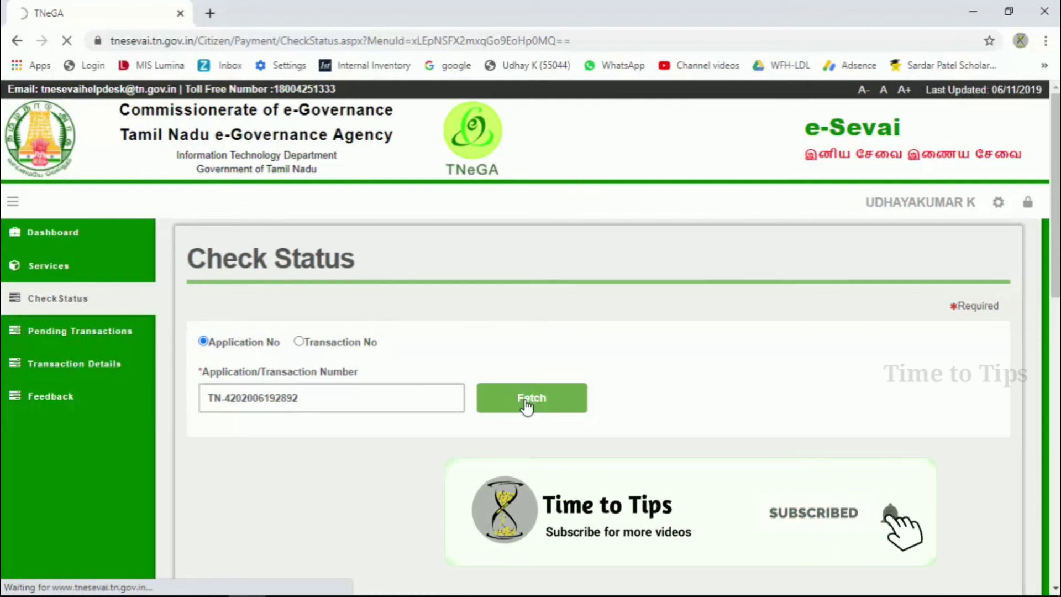
scroll(525, 408, "down", 2)
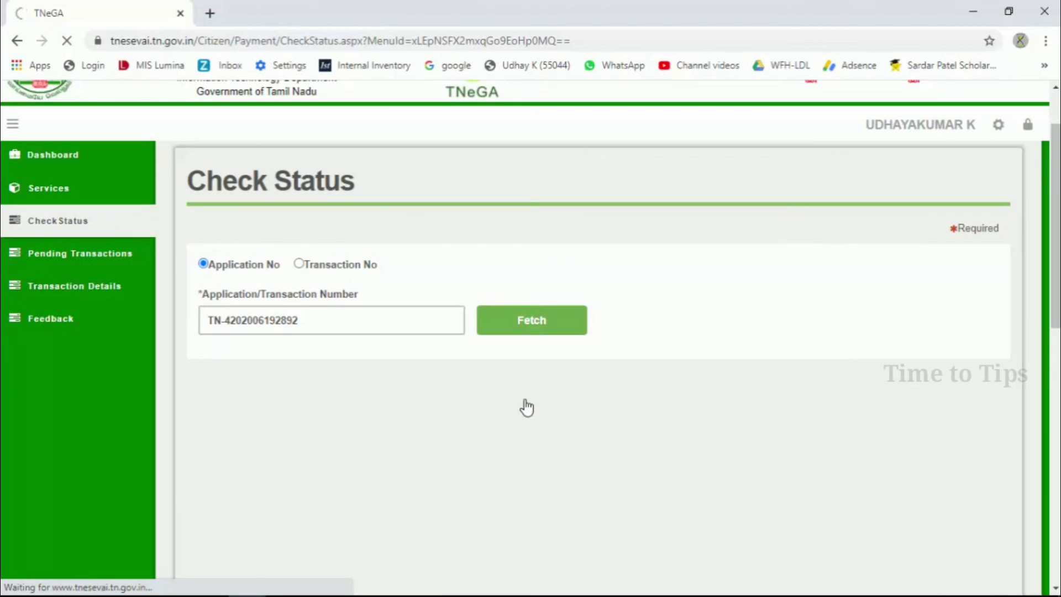